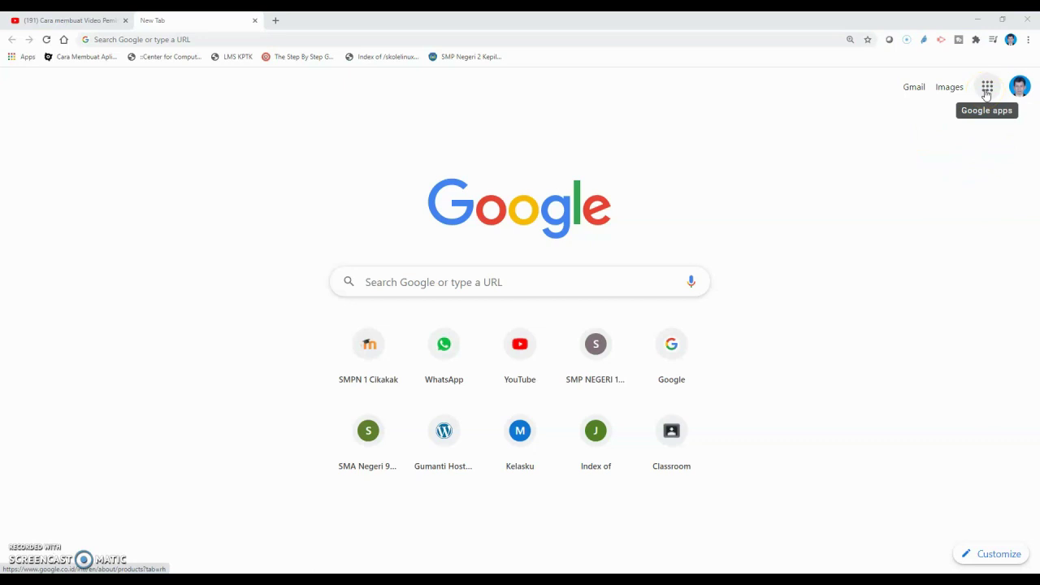
# Step: Go to Google Classroom and open the classwork of the Matematika 8A class
pyautogui.click(987, 91)
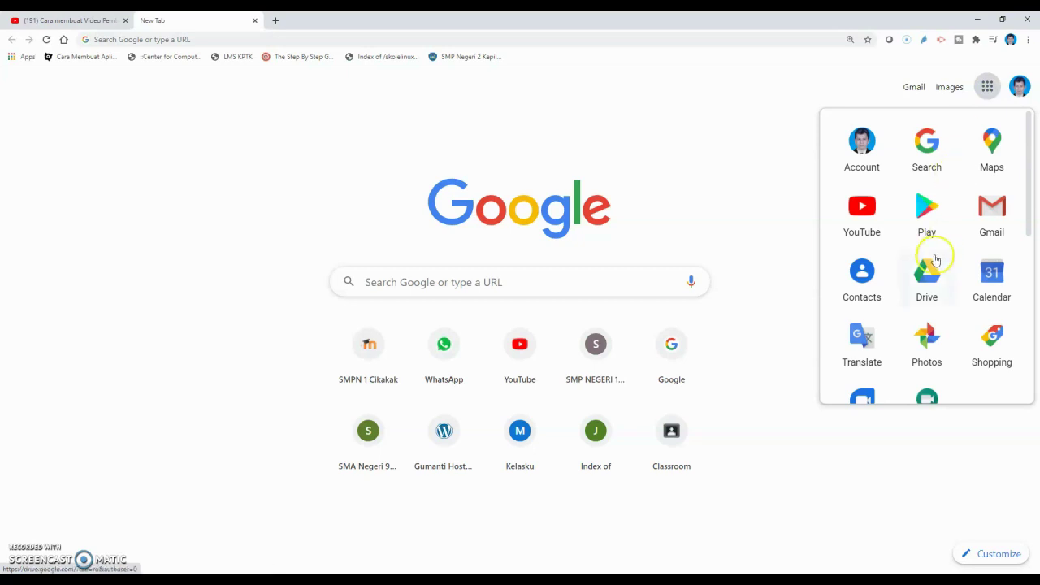
pyautogui.scroll(-3, 934, 258)
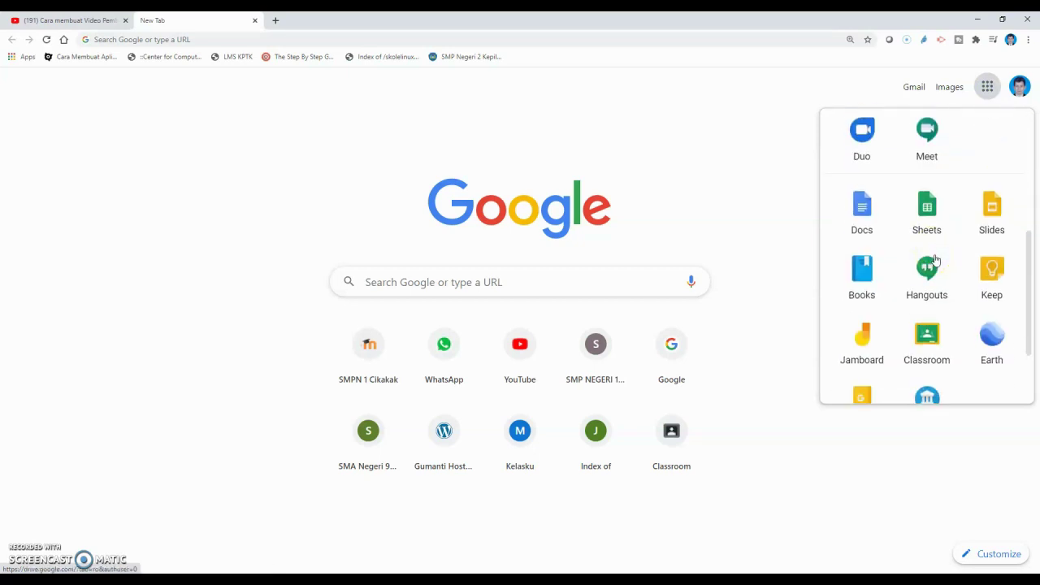
pyautogui.click(919, 345)
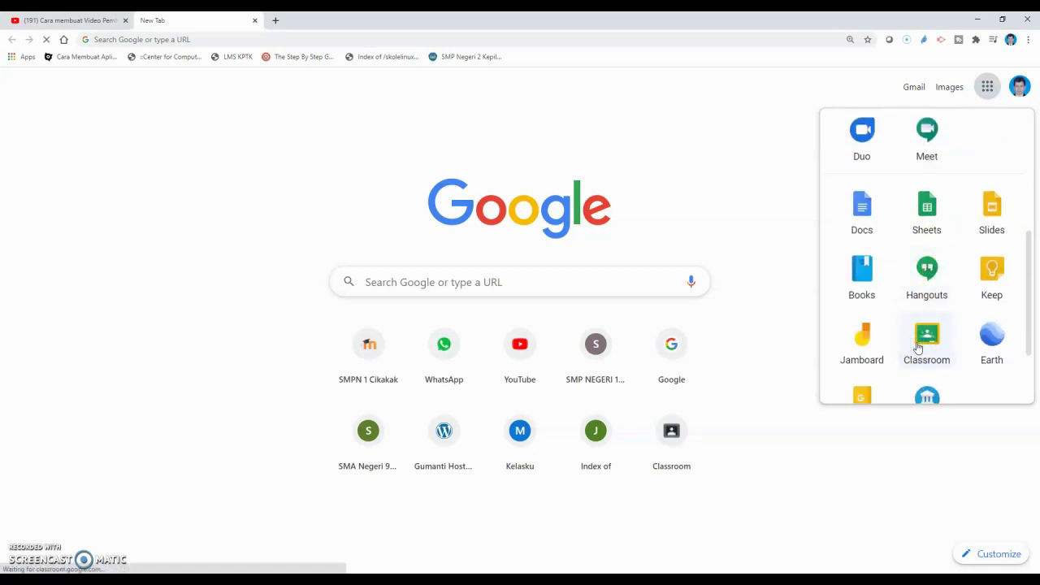
pyautogui.click(724, 167)
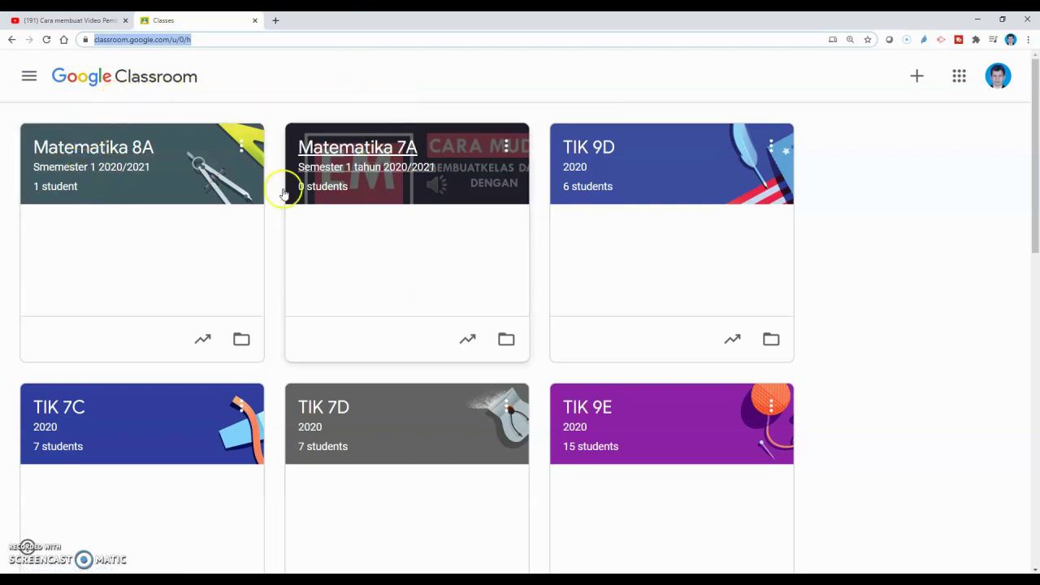
pyautogui.click(78, 151)
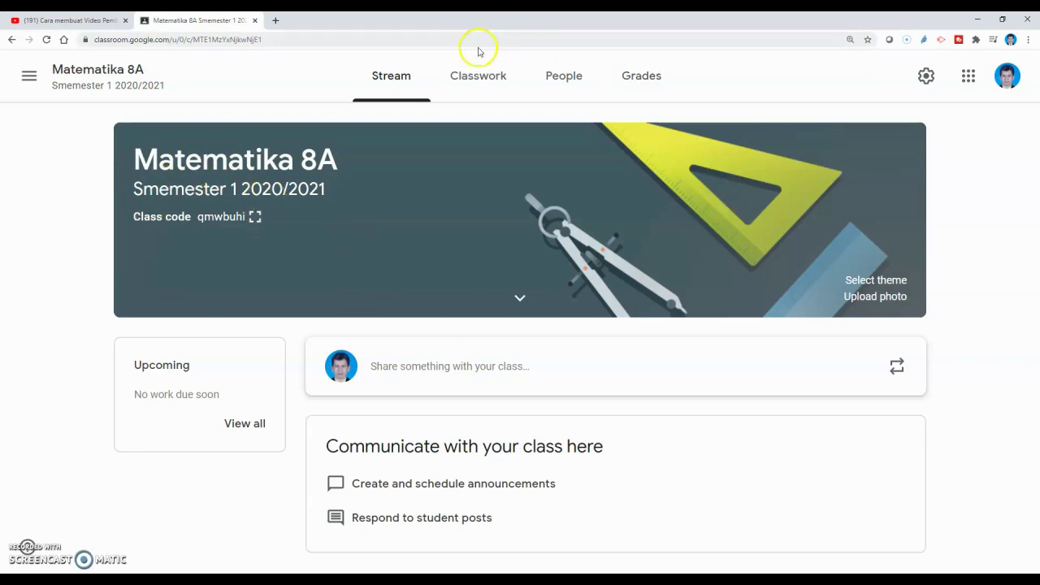
pyautogui.click(483, 89)
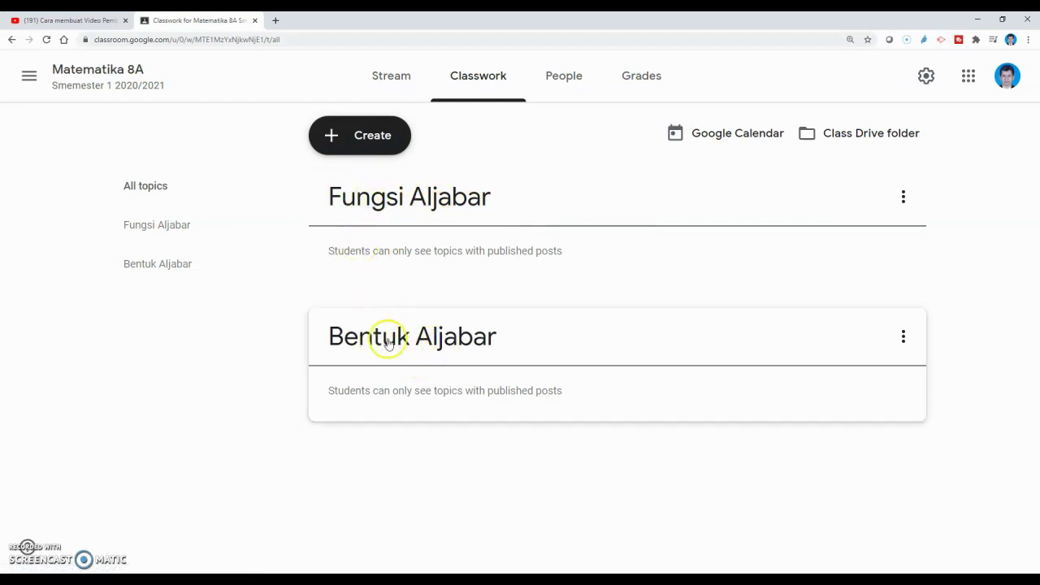
# Step: Delete the existing topics Fungsi Aljabar and Bentuk Aljabar from the classwork
pyautogui.click(903, 196)
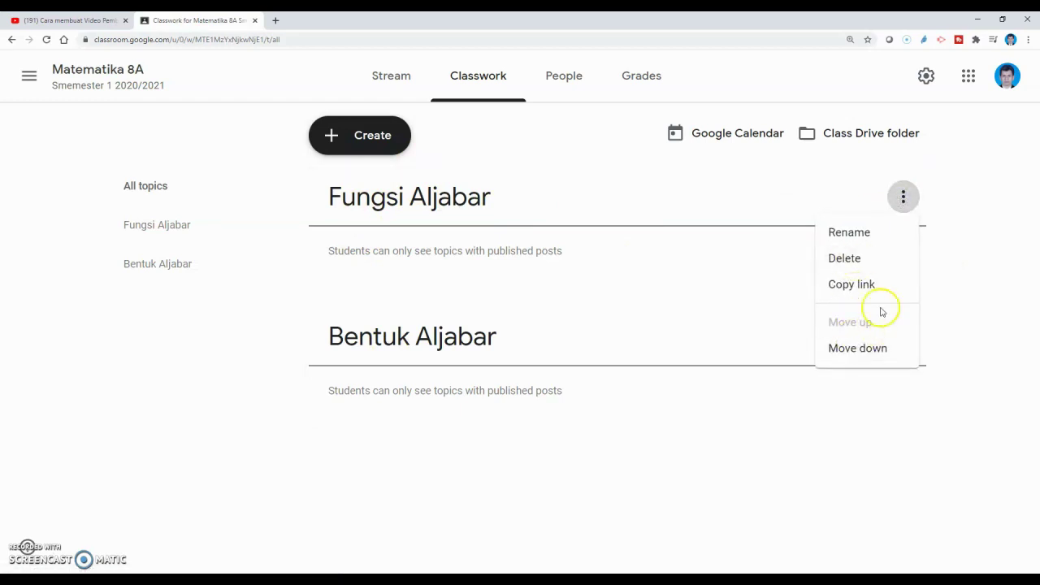
pyautogui.click(875, 259)
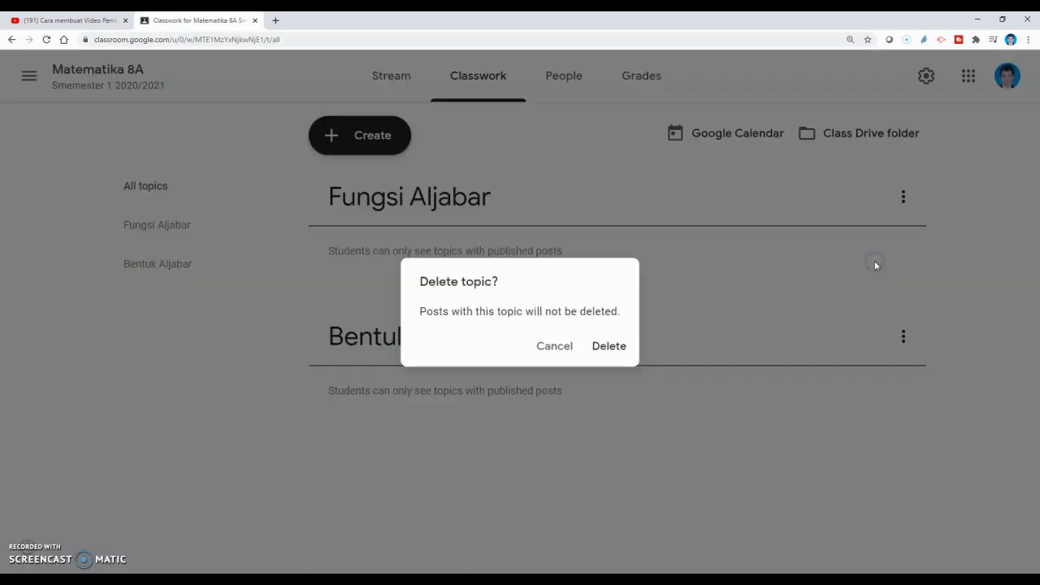
pyautogui.click(614, 347)
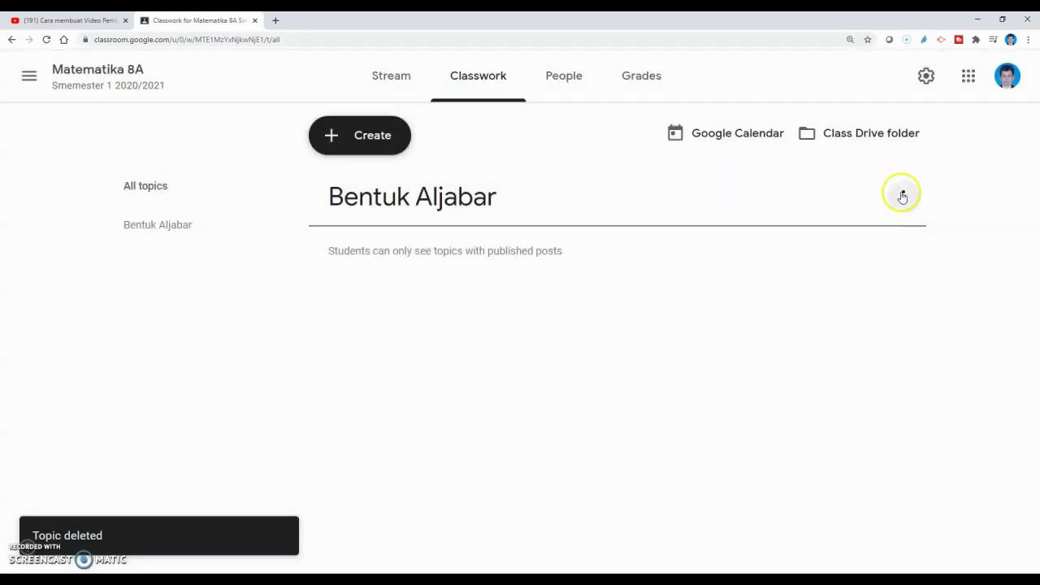
pyautogui.click(903, 196)
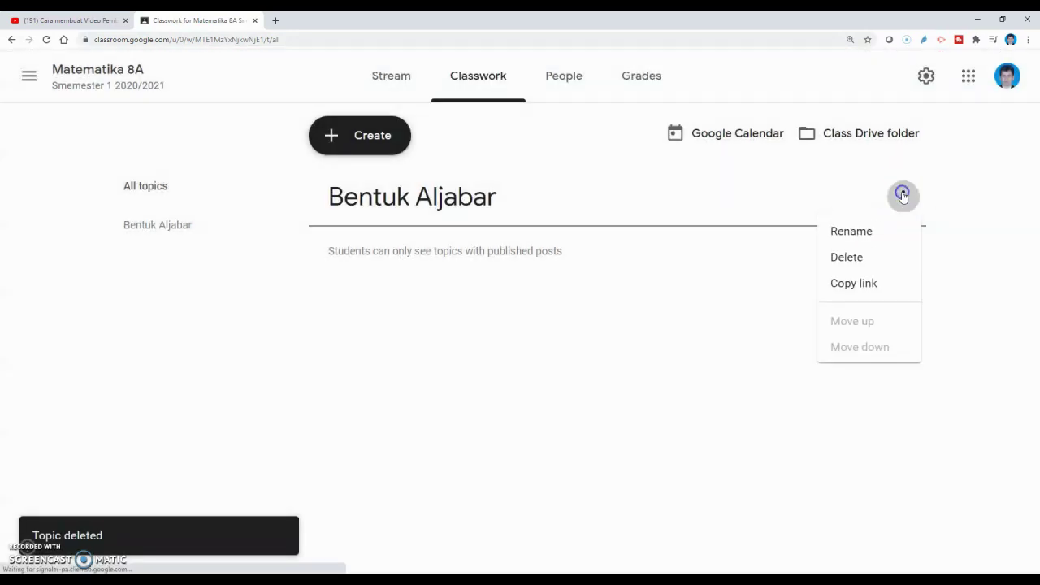
pyautogui.click(851, 259)
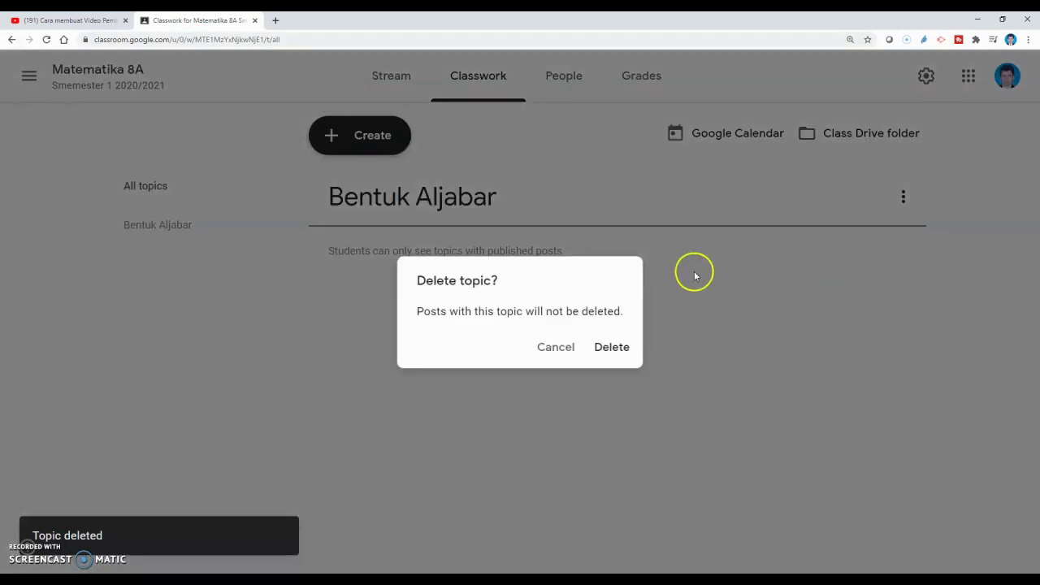
pyautogui.click(623, 349)
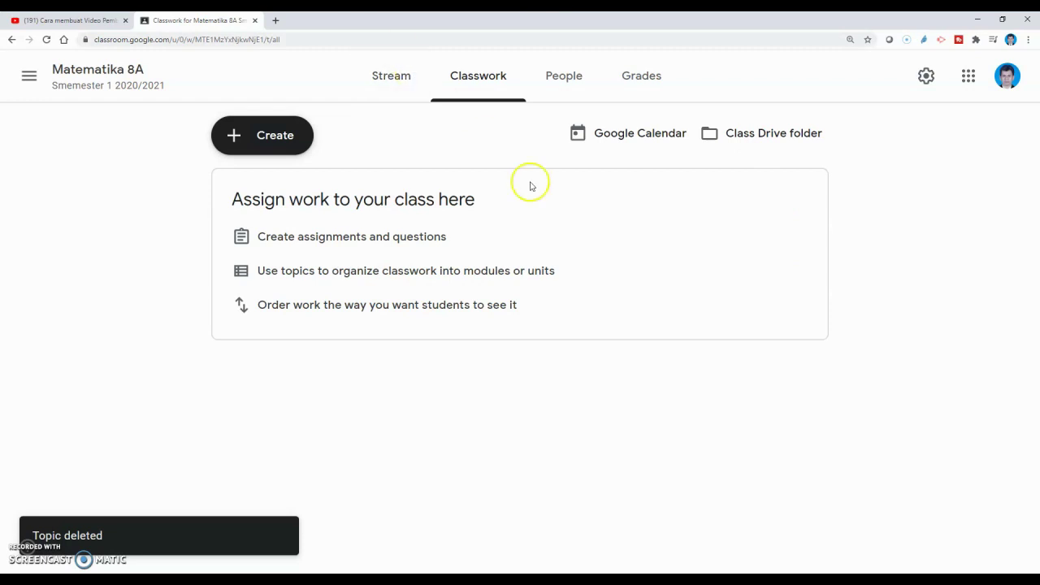
# Step: Add two classwork topics named Bentuk Aljabar and Fungsi Aljabar, in that order
pyautogui.click(258, 139)
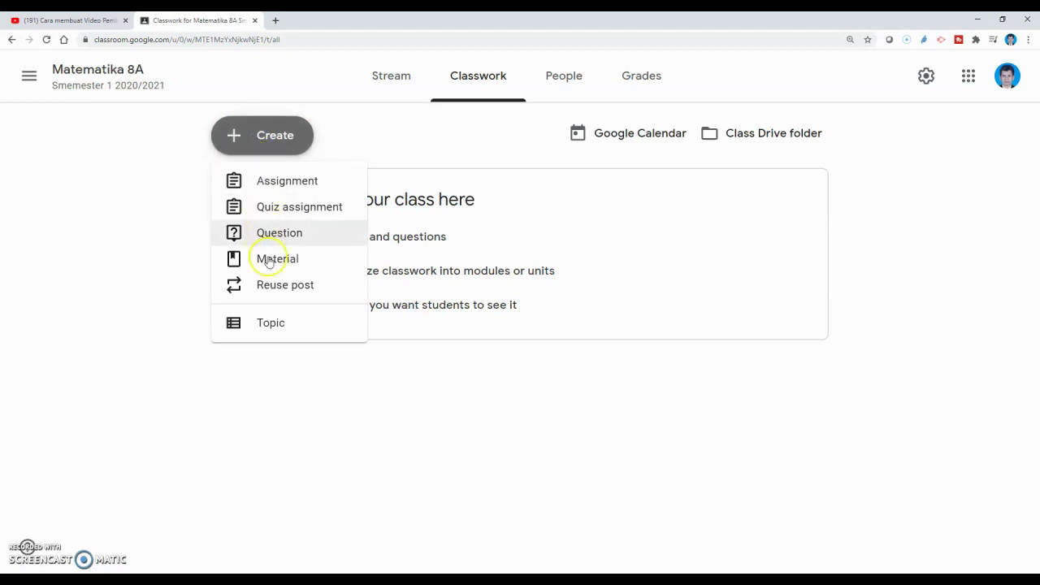
pyautogui.click(278, 326)
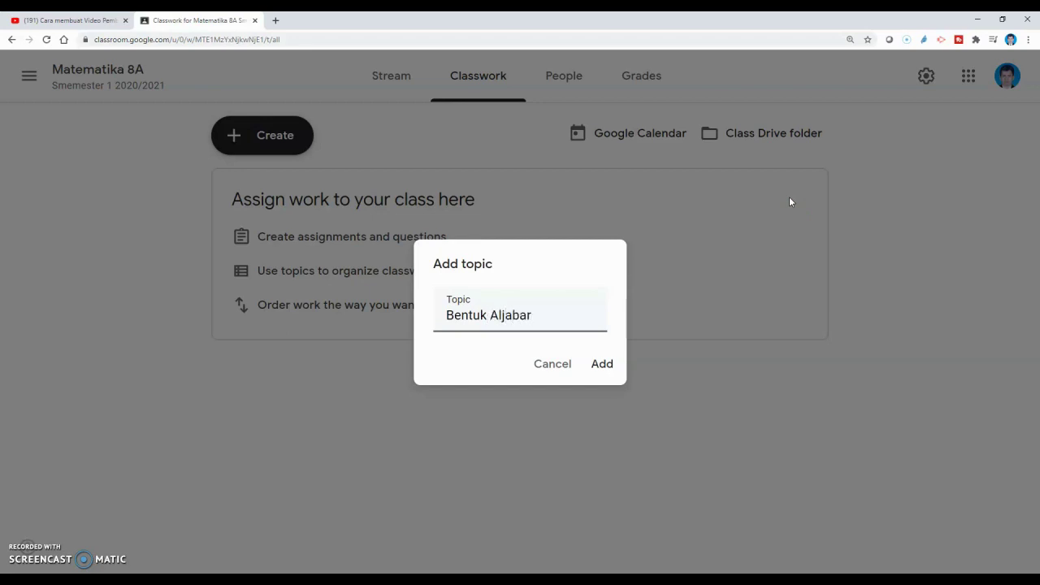
pyautogui.click(605, 368)
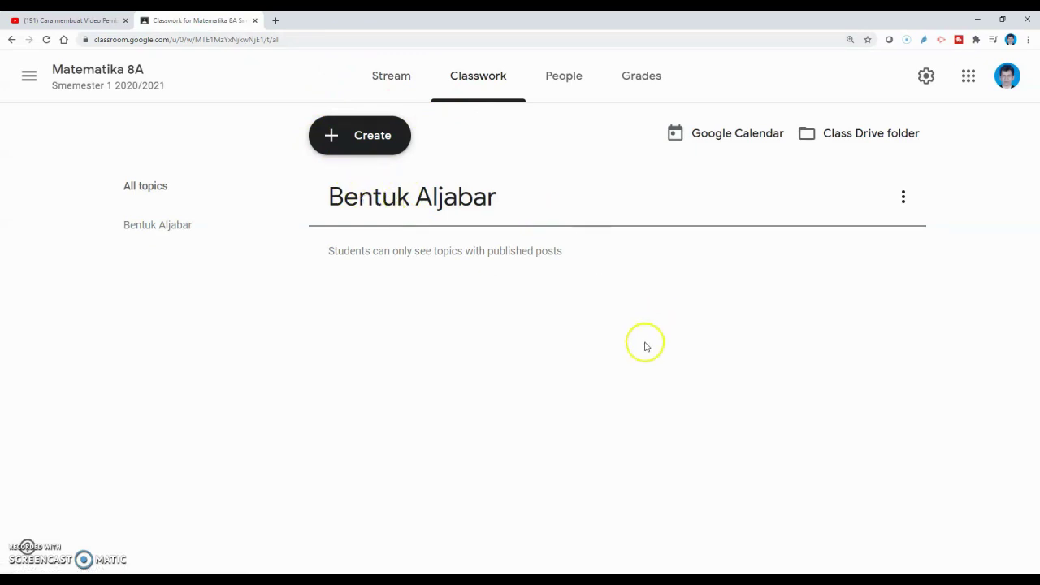
pyautogui.click(329, 144)
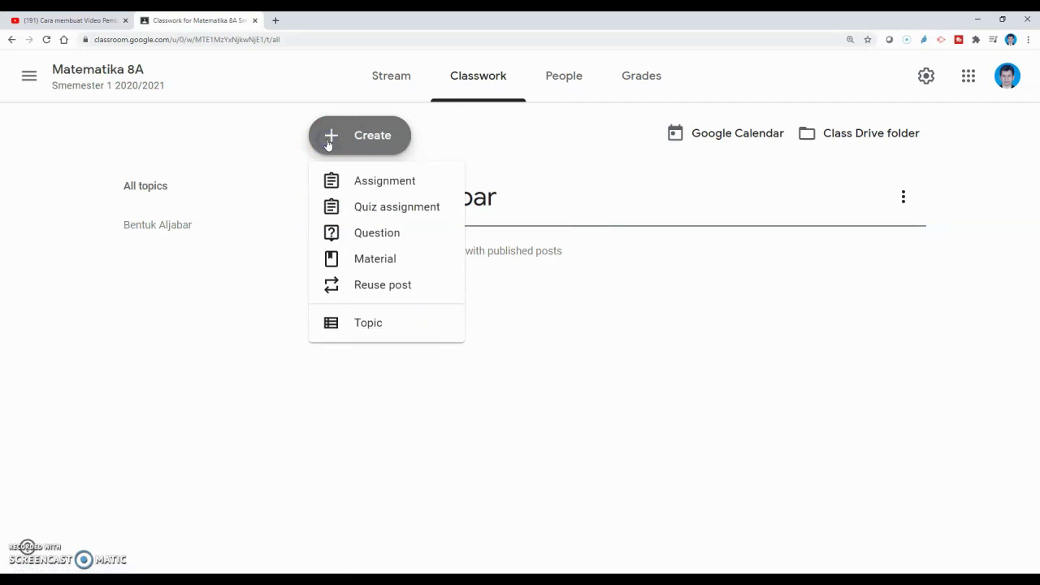
pyautogui.click(386, 331)
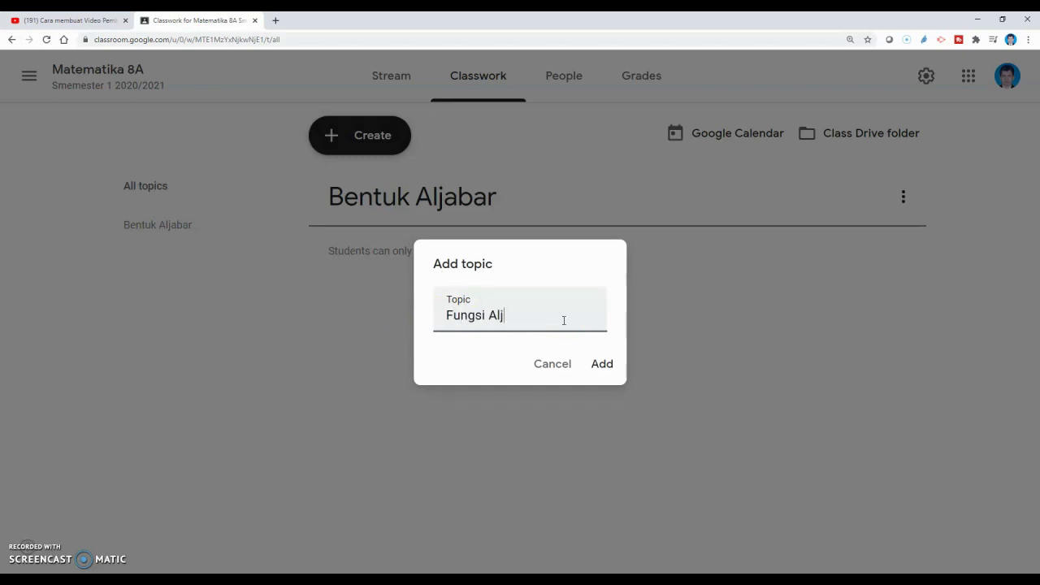
pyautogui.click(608, 365)
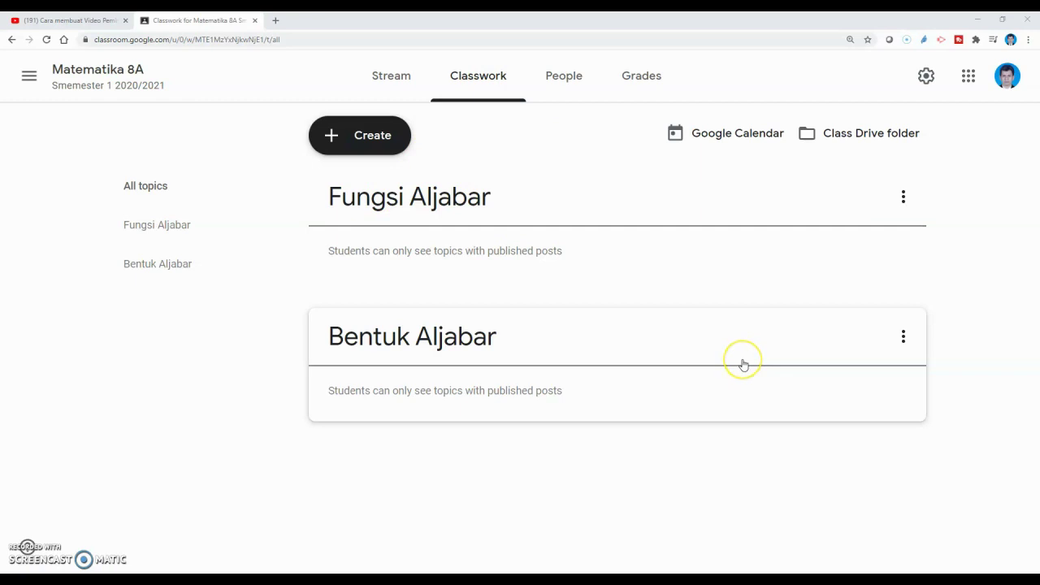
# Step: Create a new classwork question titled "Absensi Pertemuan 1 Fungsi Aljabar"
pyautogui.click(329, 134)
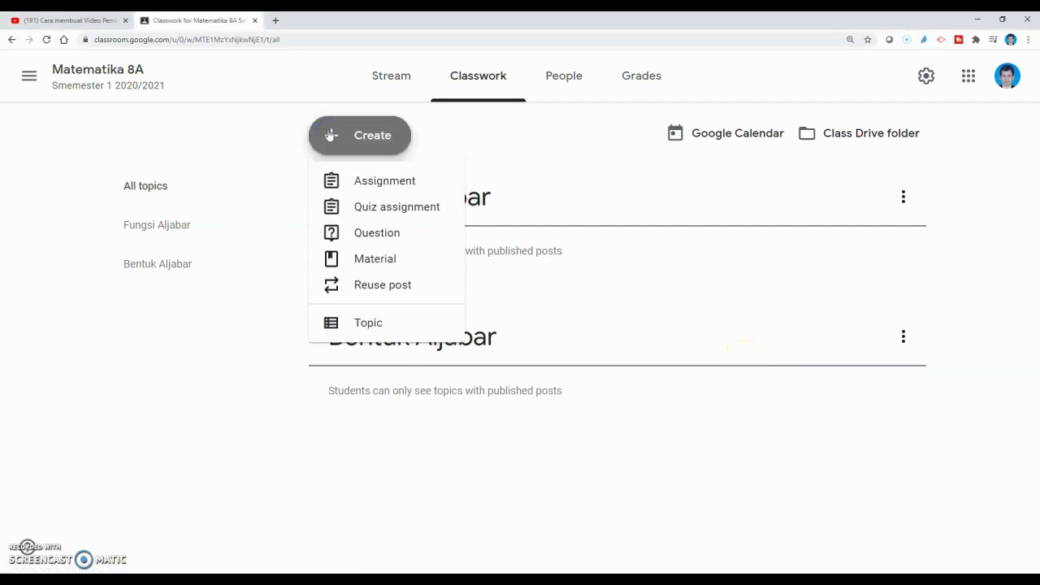
pyautogui.click(356, 234)
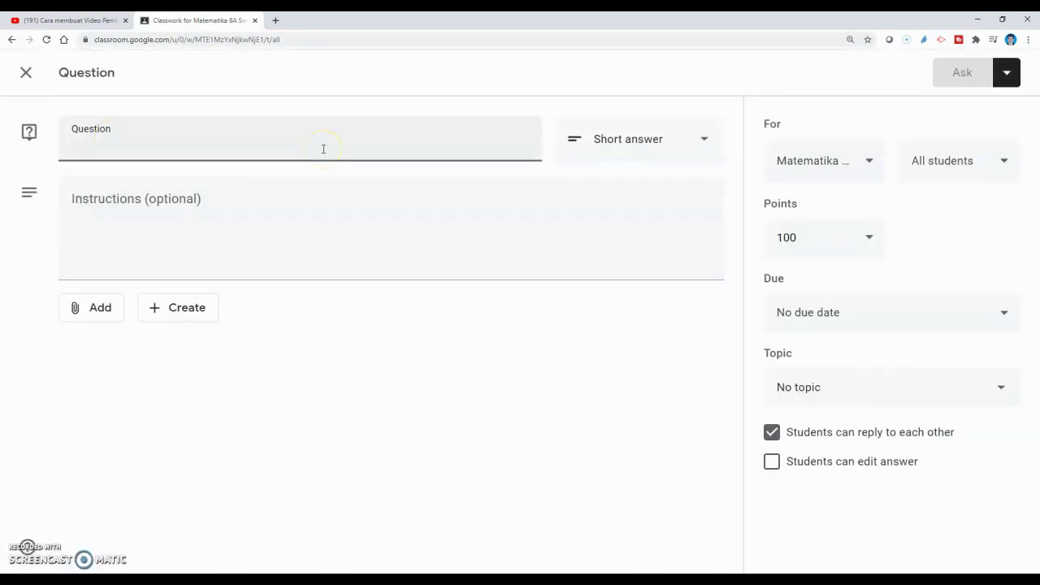
pyautogui.write('A')
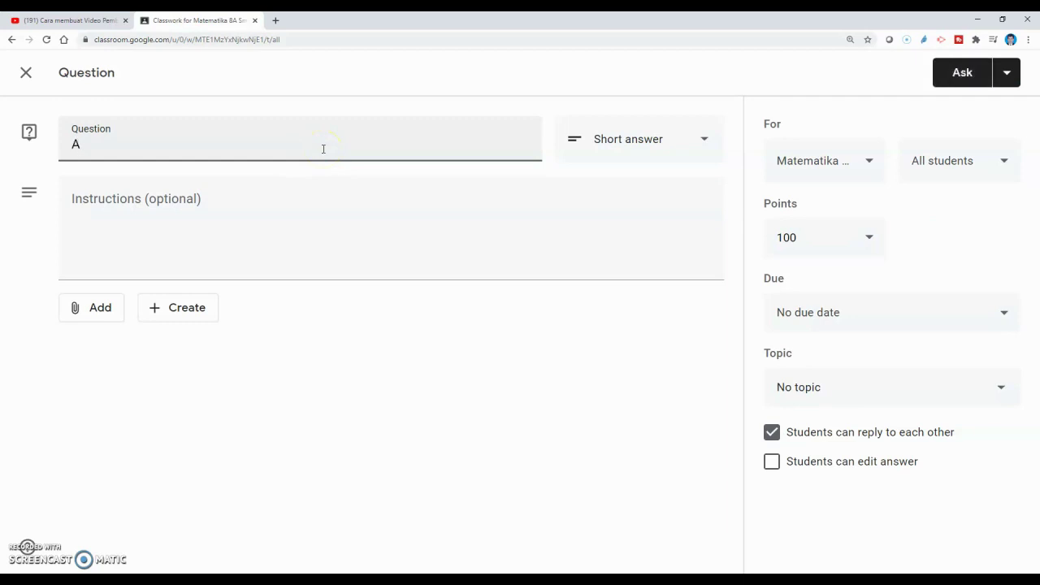
pyautogui.write('bsensi Pertemuan 1')
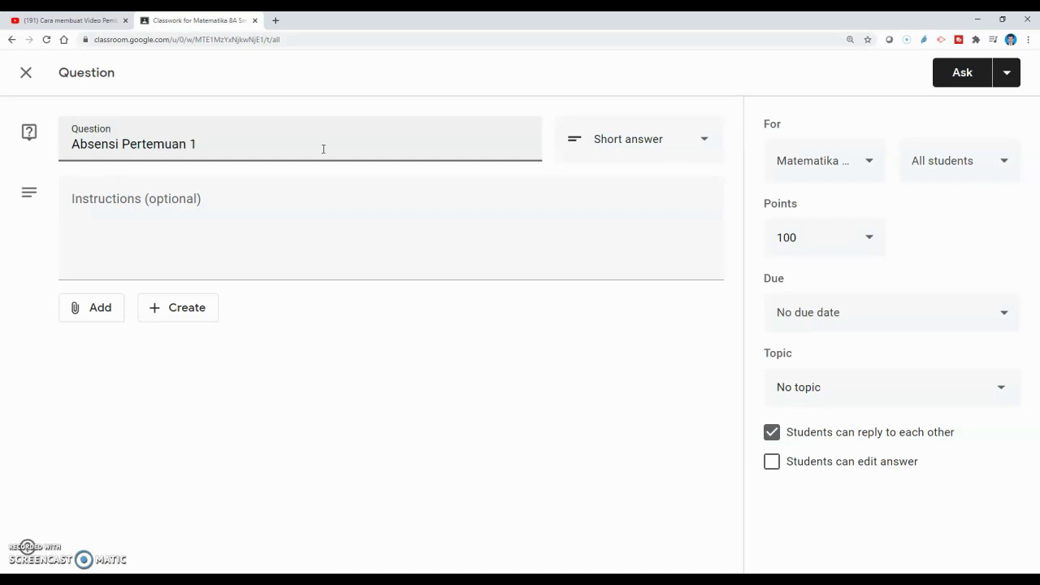
pyautogui.write(' Fungsi Aljabar')
# Step: Enter "Silhkan klik hadir" as the instructions of the attendance question
pyautogui.click(170, 220)
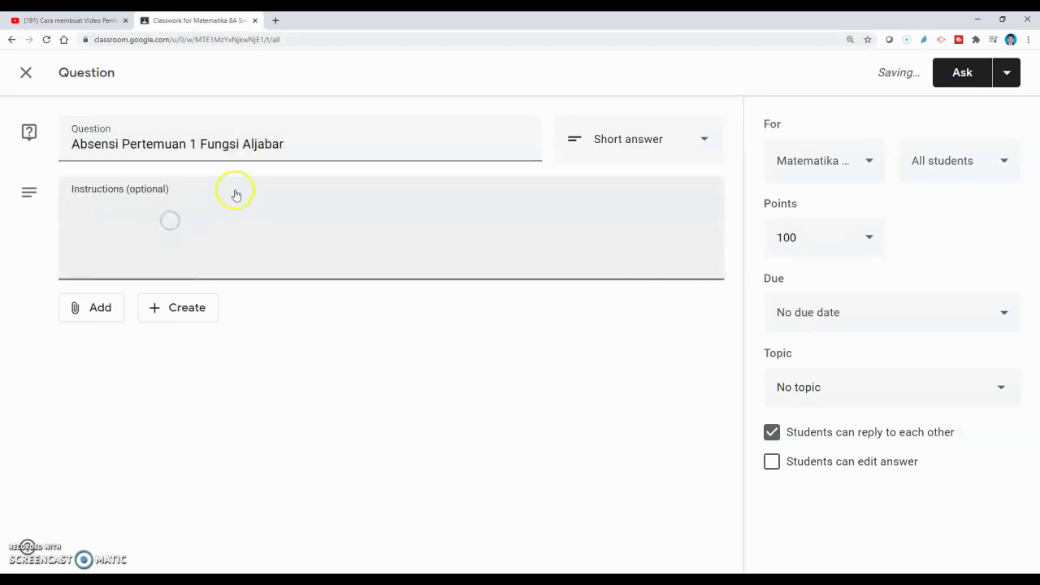
pyautogui.write('Silhka')
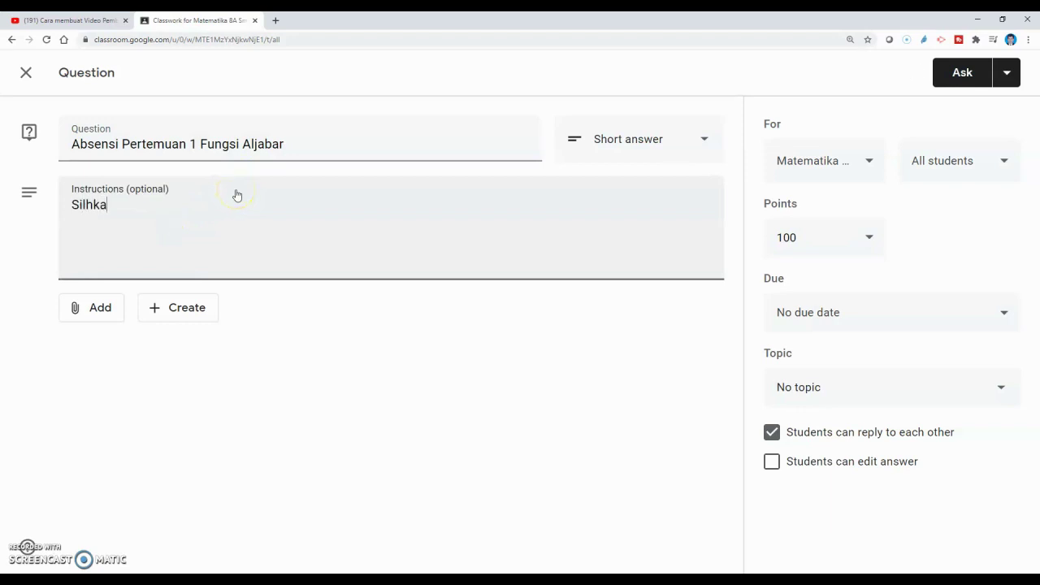
pyautogui.write('n klik hadir')
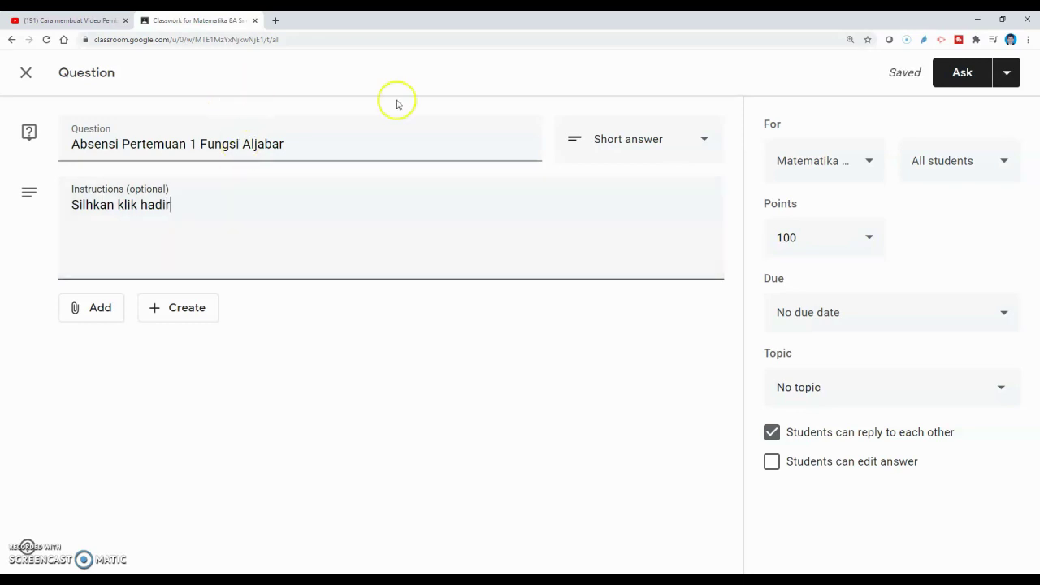
# Step: Change the question to multiple choice and name its first answer option Hadir
pyautogui.click(705, 144)
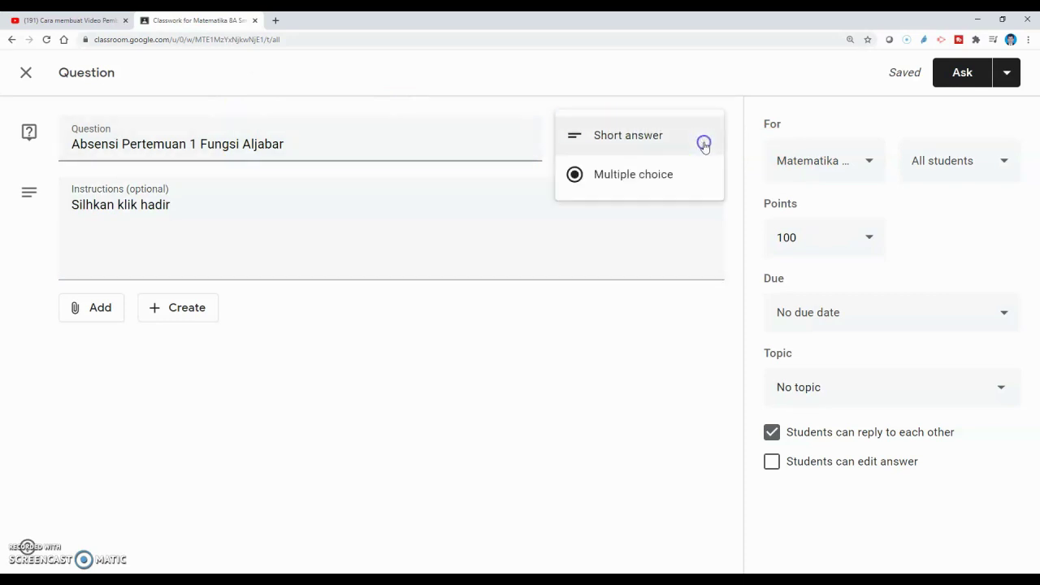
pyautogui.click(659, 177)
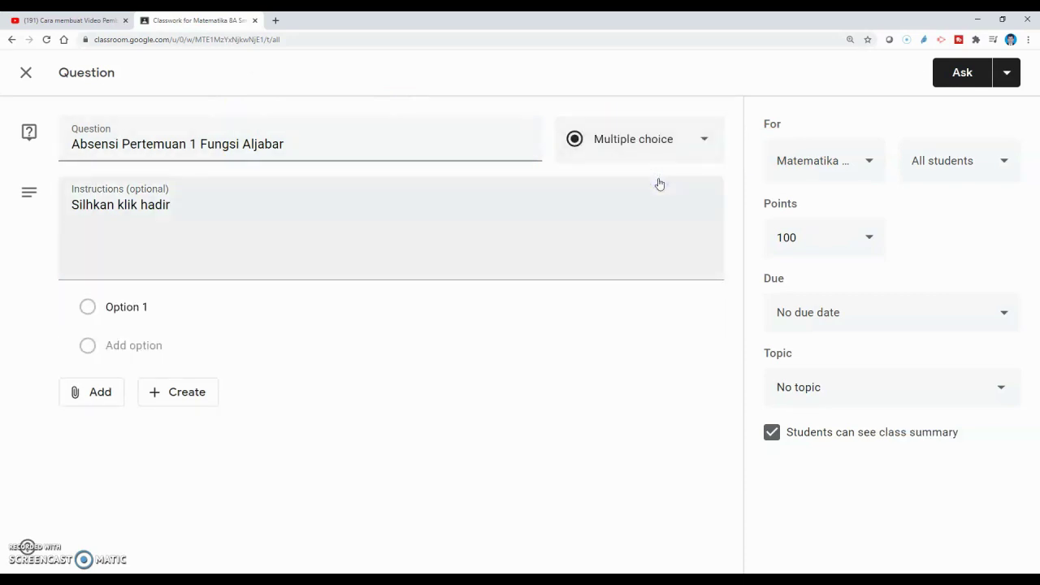
pyautogui.click(134, 306)
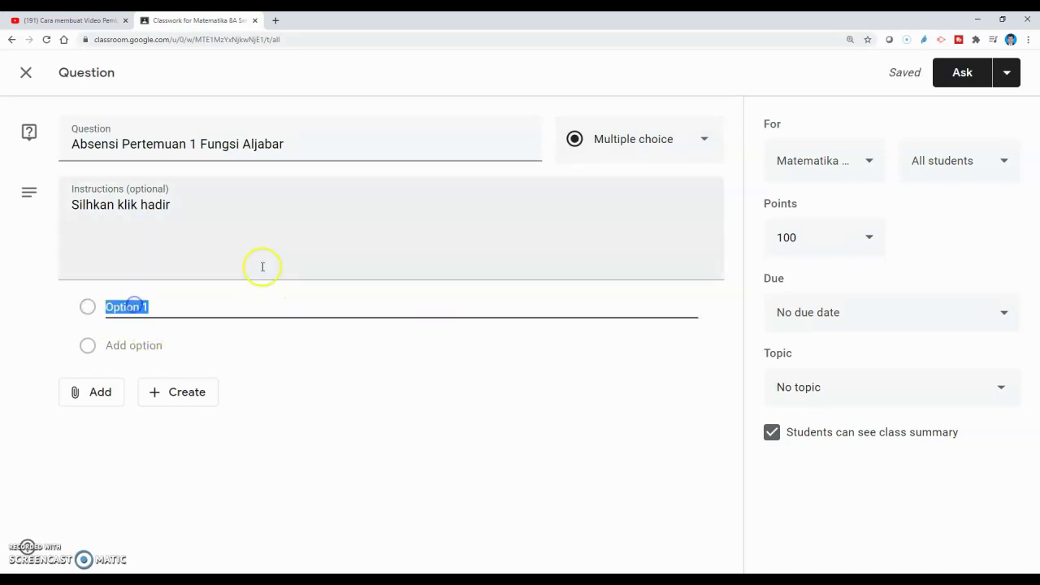
pyautogui.write('Hadir')
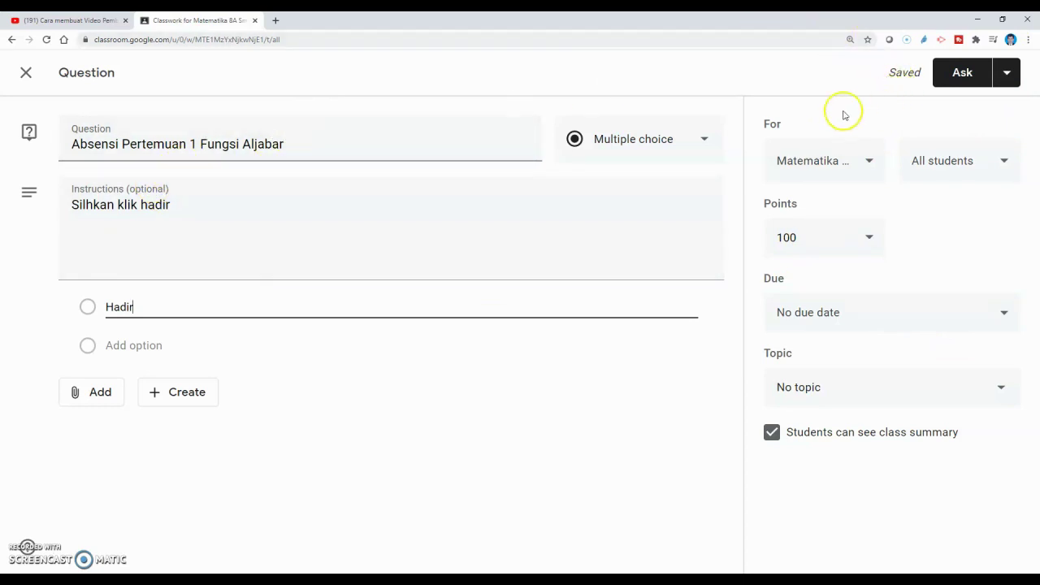
# Step: Keep the question assigned only to Matematika 8A, set its points to 10 and assign it to the Fungsi Aljabar topic
pyautogui.click(872, 160)
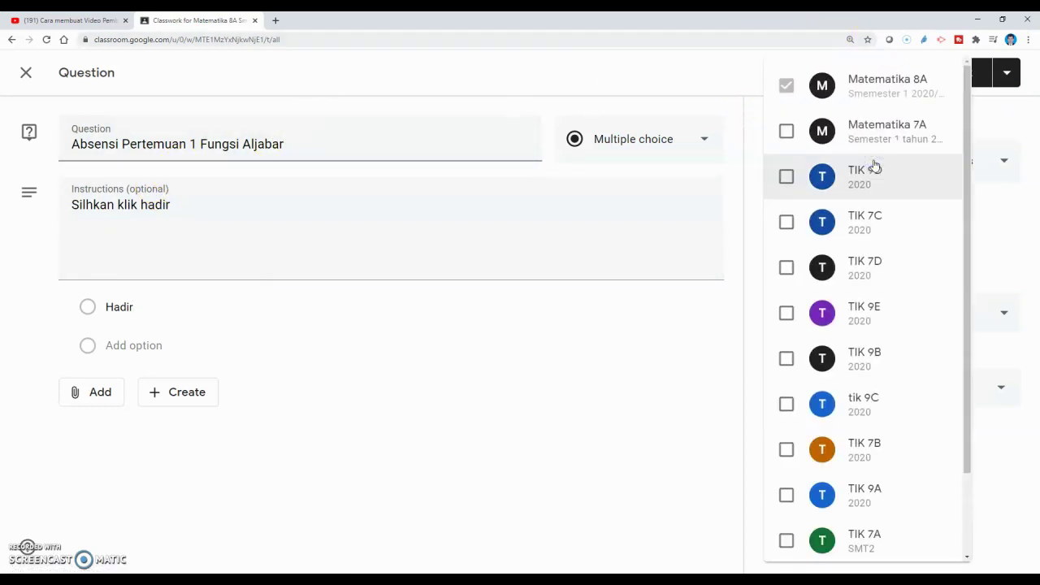
pyautogui.click(998, 108)
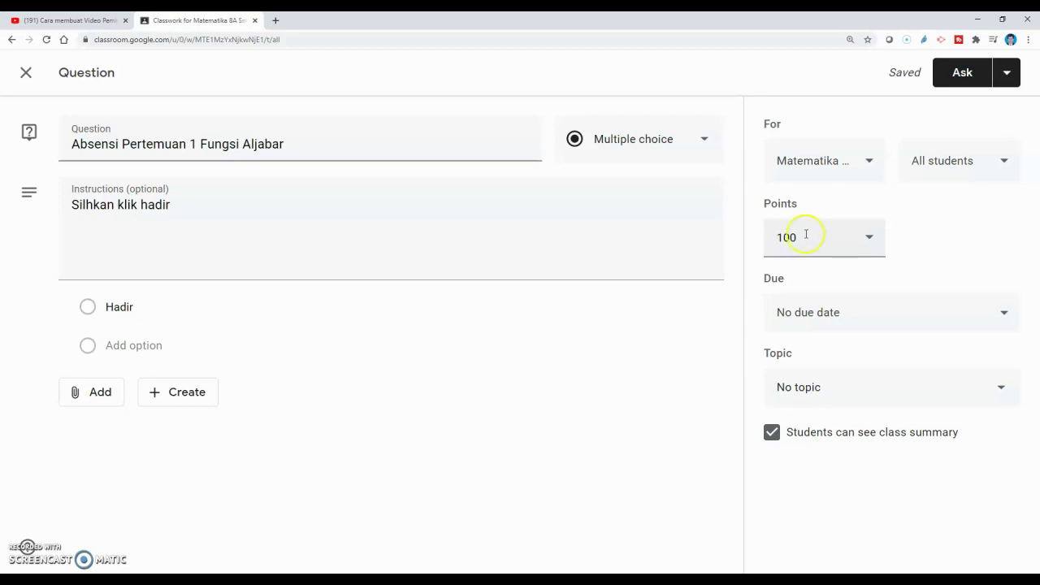
pyautogui.click(853, 230)
pyautogui.click(809, 240)
pyautogui.click(804, 238)
pyautogui.click(803, 238)
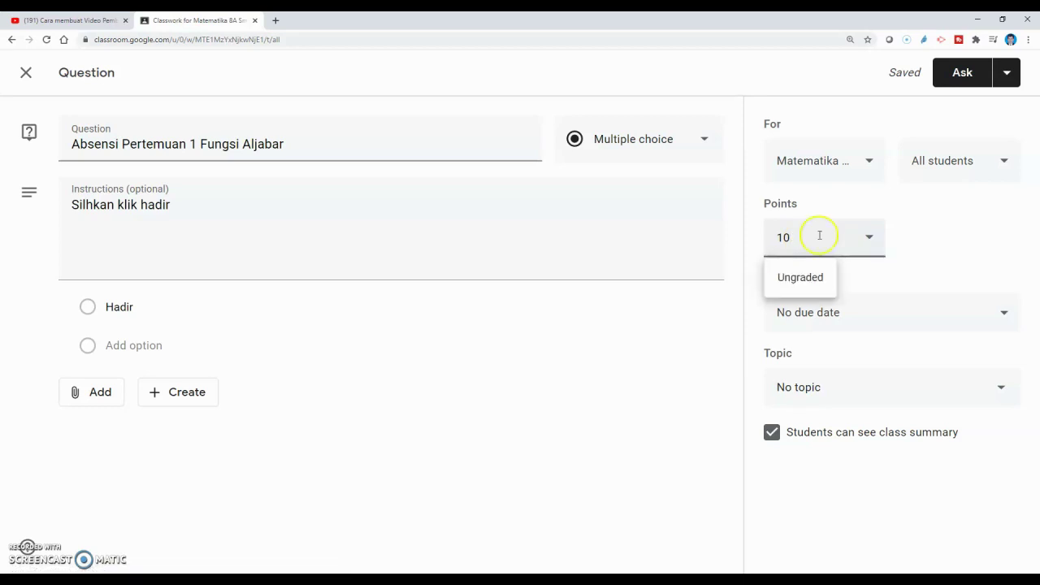
pyautogui.click(968, 249)
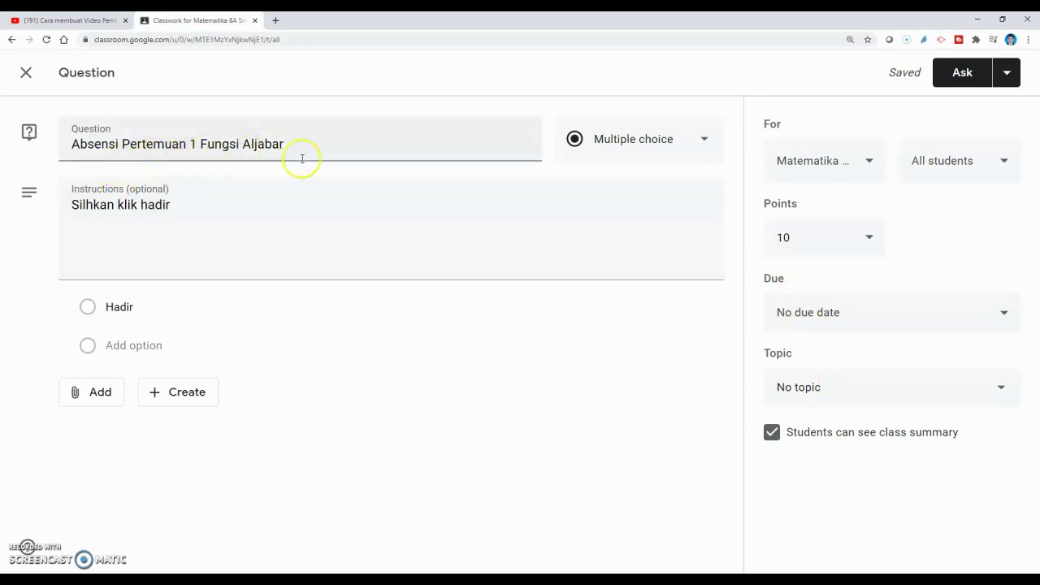
pyautogui.click(1000, 391)
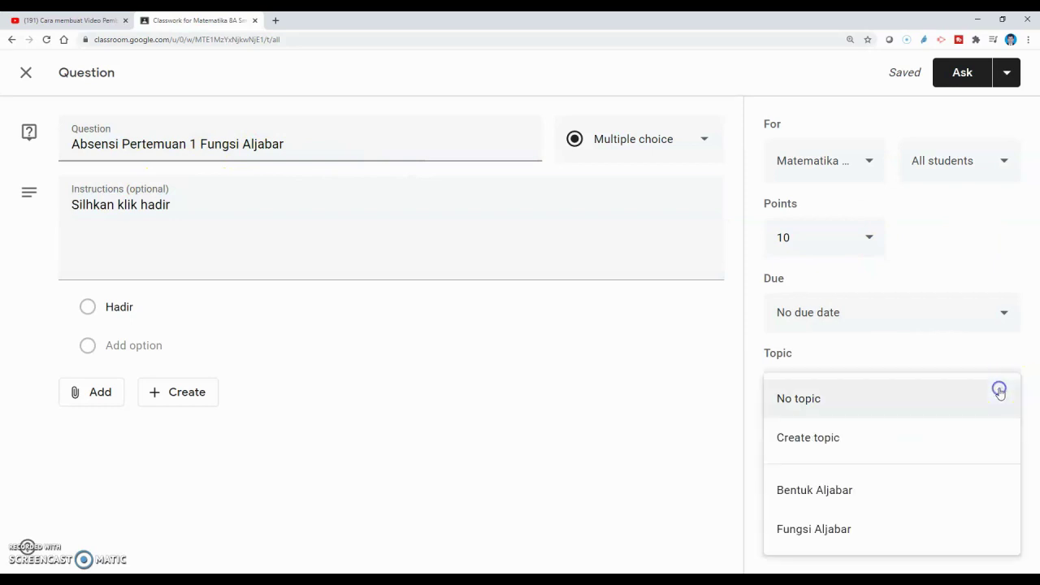
pyautogui.click(843, 525)
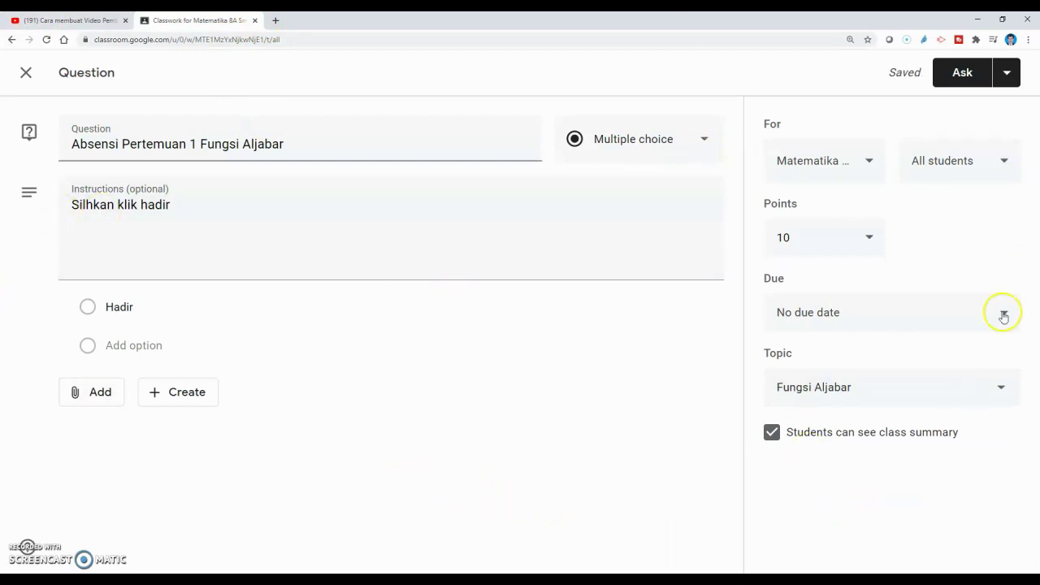
# Step: Post the first attendance question and create another question titled "Absensi Pertemuan 2 Fungsi Aljabar"
pyautogui.click(955, 75)
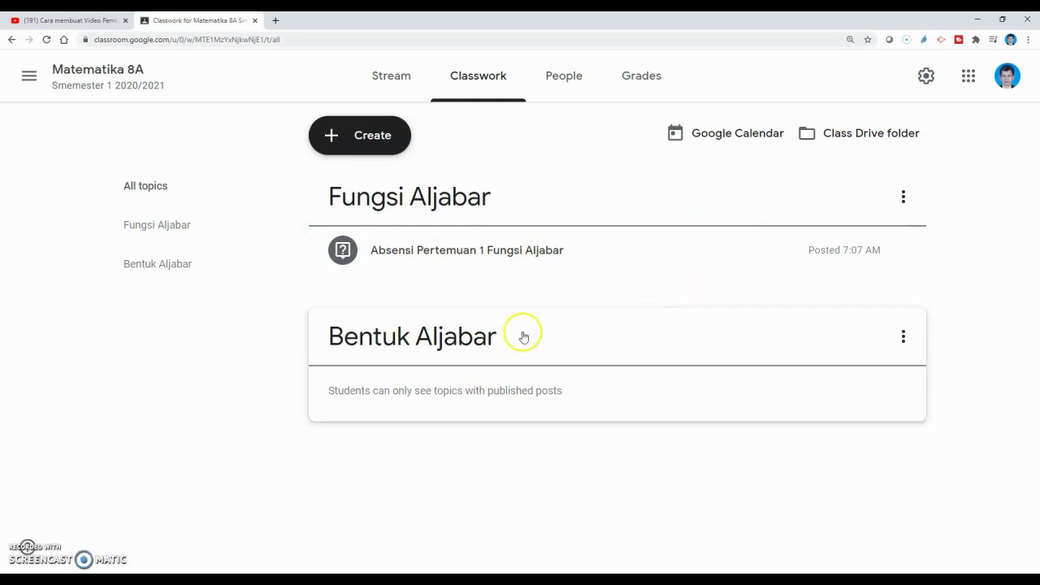
pyautogui.click(348, 140)
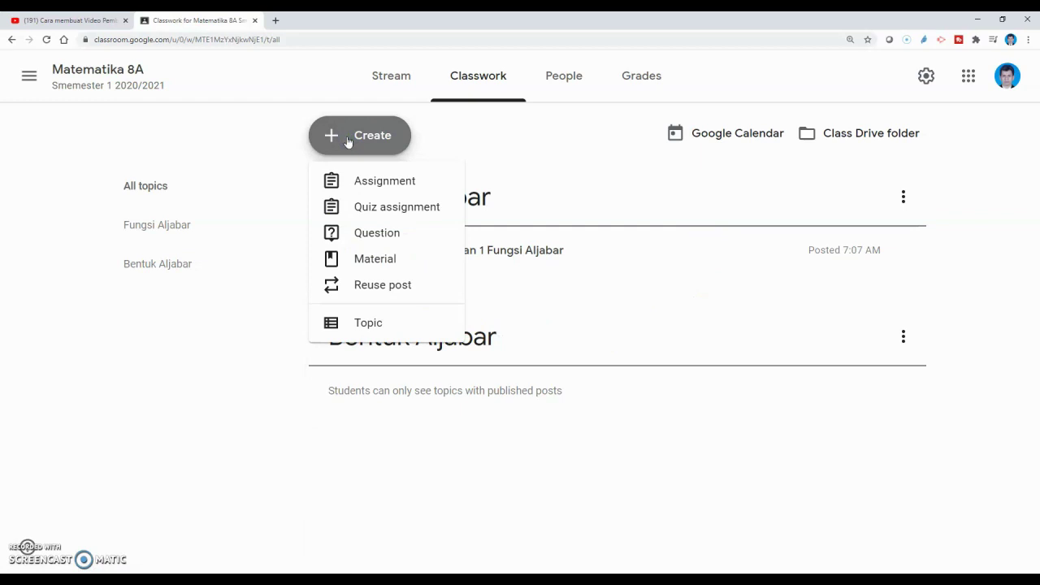
pyautogui.click(366, 230)
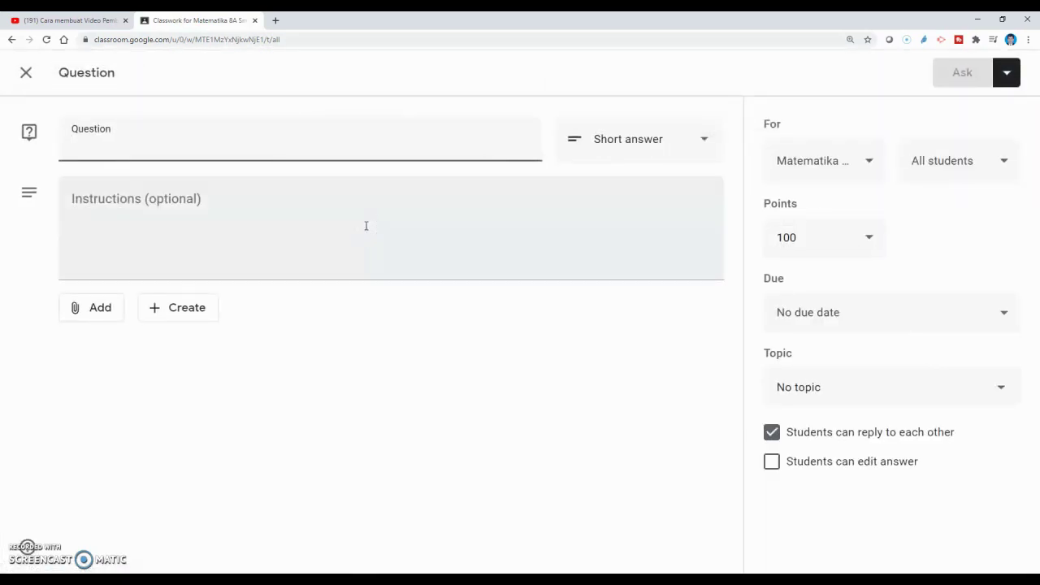
pyautogui.write('Abse')
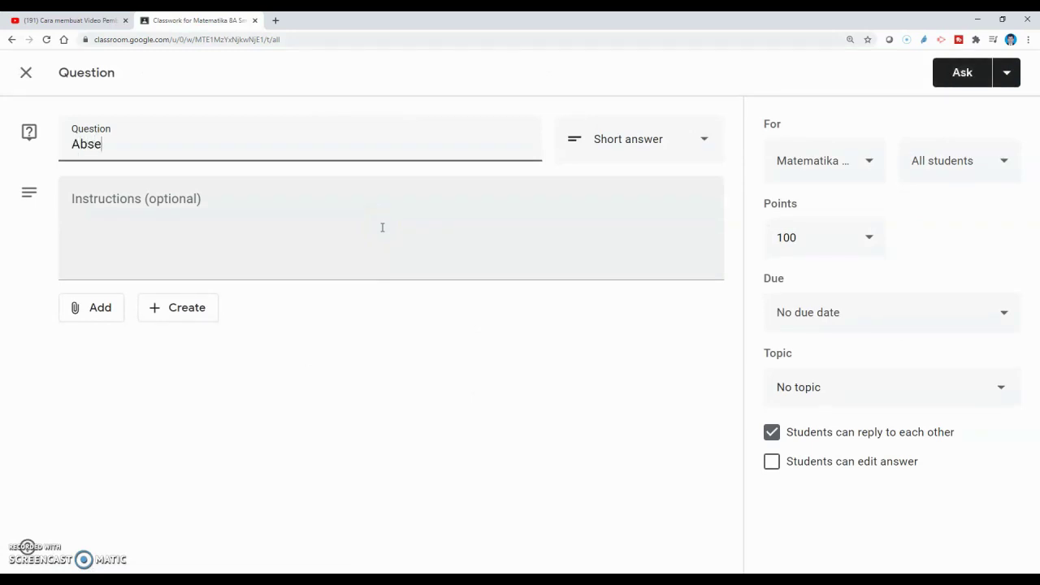
pyautogui.write('nsi Pertemuan 2 Fungsi Al')
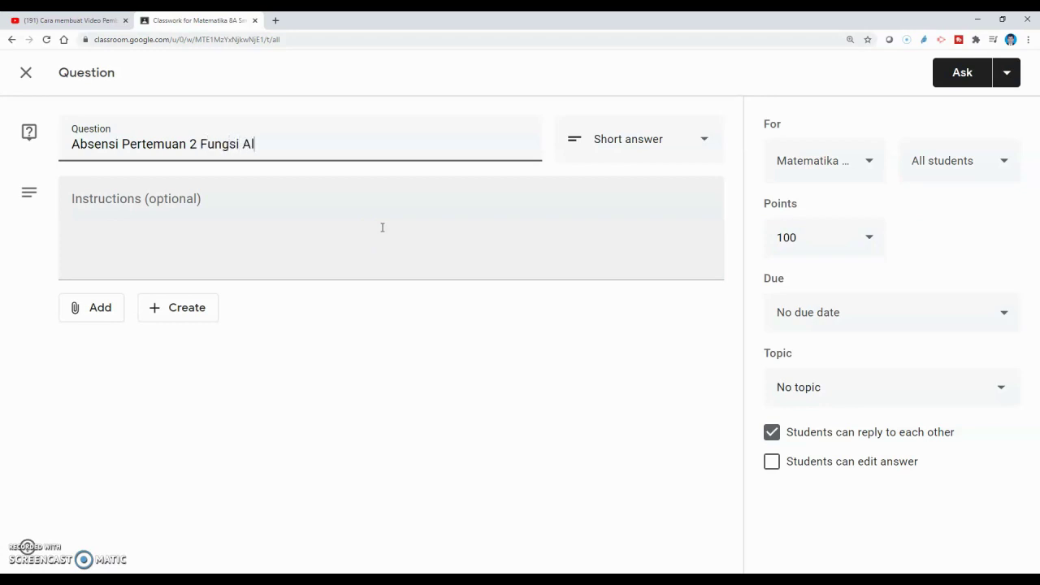
pyautogui.write('jabar')
# Step: Enter "Silhkan klik hadir" as the second attendance question's instructions and set its points to 10
pyautogui.click(165, 211)
pyautogui.write('Silhkan klik hadir')
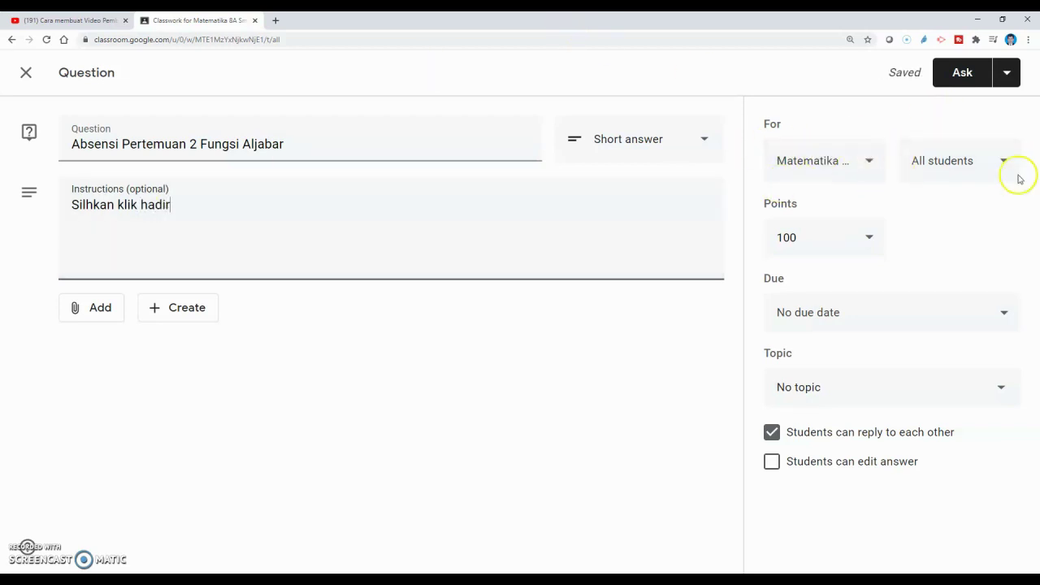
pyautogui.click(814, 236)
pyautogui.press('BackSpace')
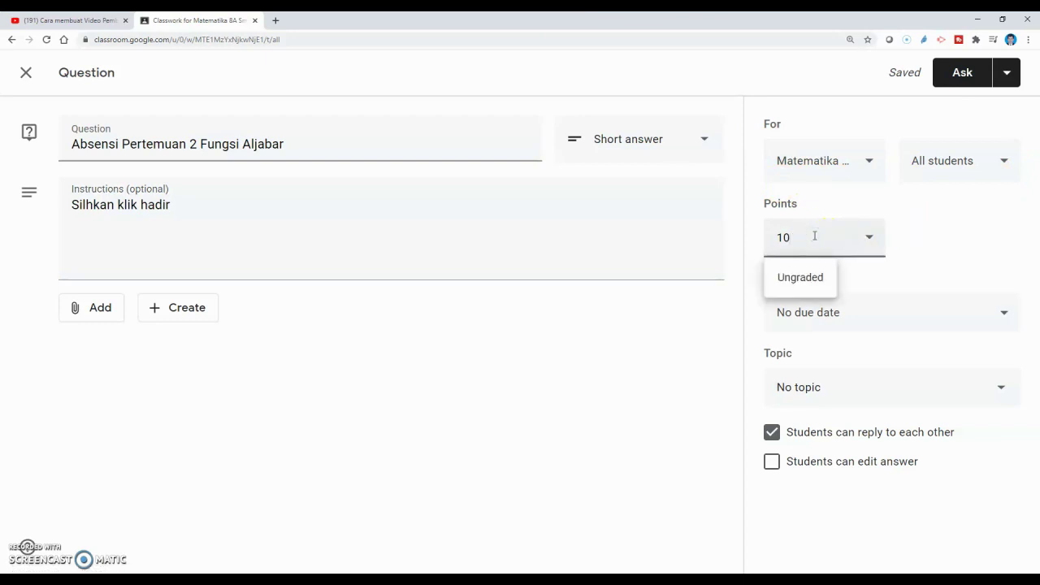
pyautogui.click(947, 273)
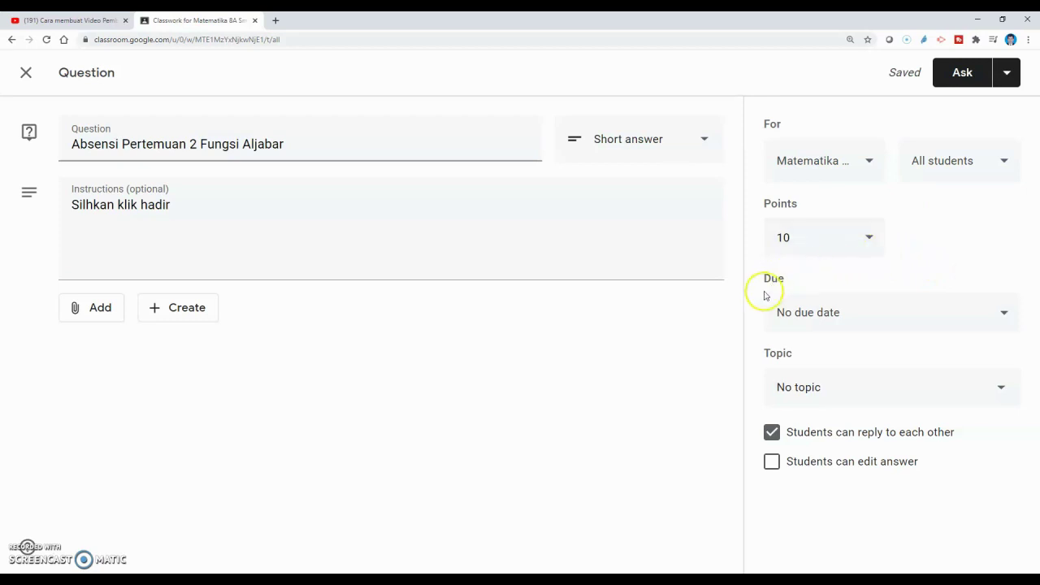
# Step: Keep the second attendance question without a due date, assign it to the Fungsi Aljabar topic and post it
pyautogui.click(827, 322)
pyautogui.click(999, 391)
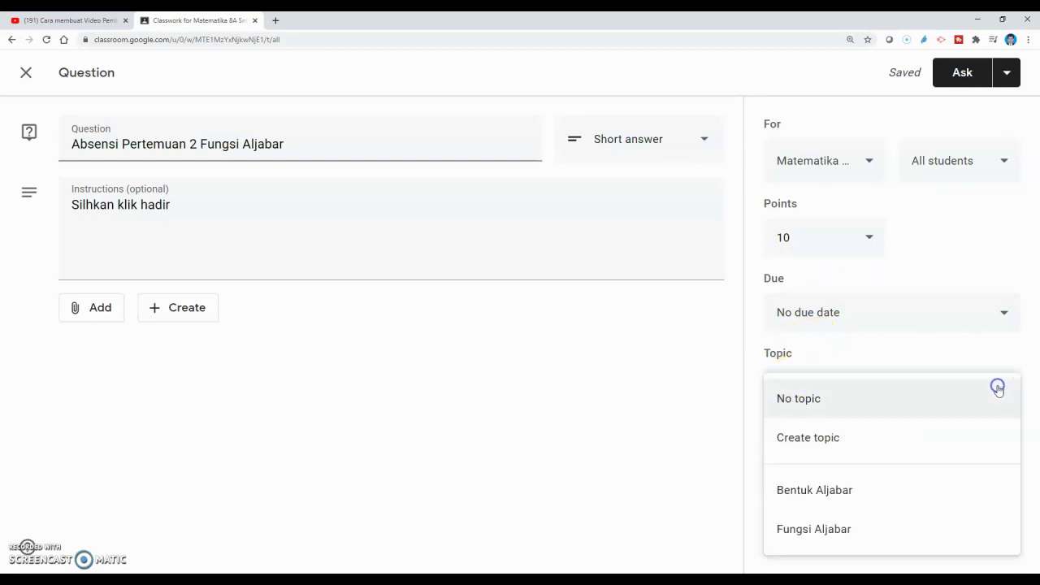
pyautogui.click(873, 524)
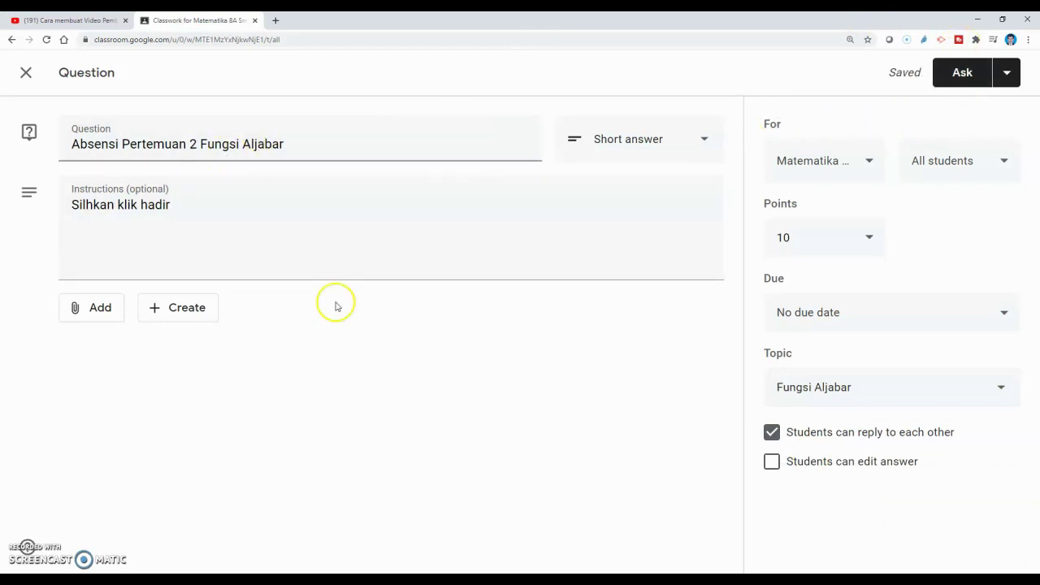
pyautogui.click(955, 72)
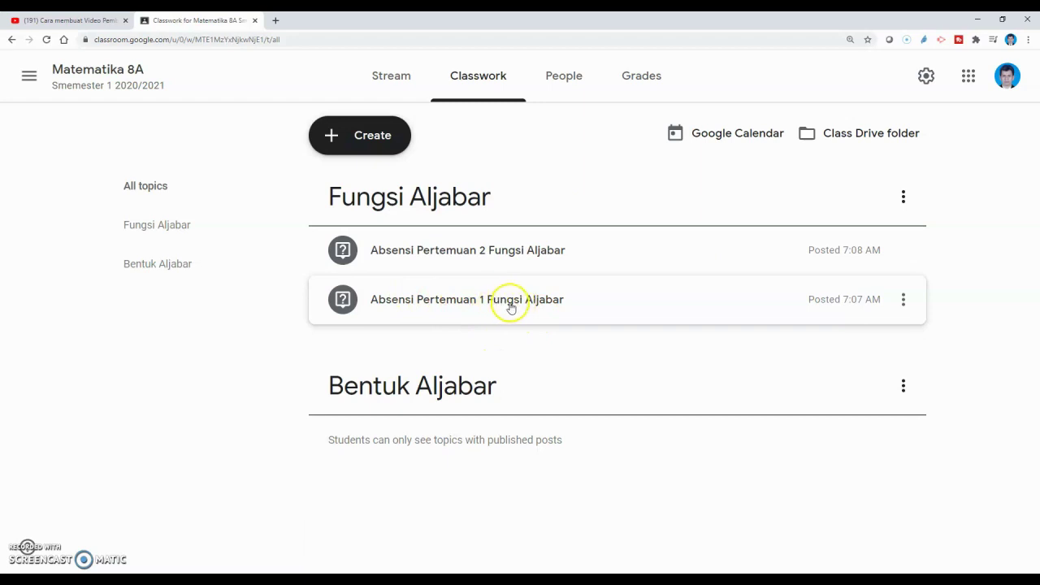
# Step: Move Absensi Pertemuan 1 Fungsi Aljabar up above Absensi Pertemuan 2 Fungsi Aljabar in the classwork list
pyautogui.click(903, 300)
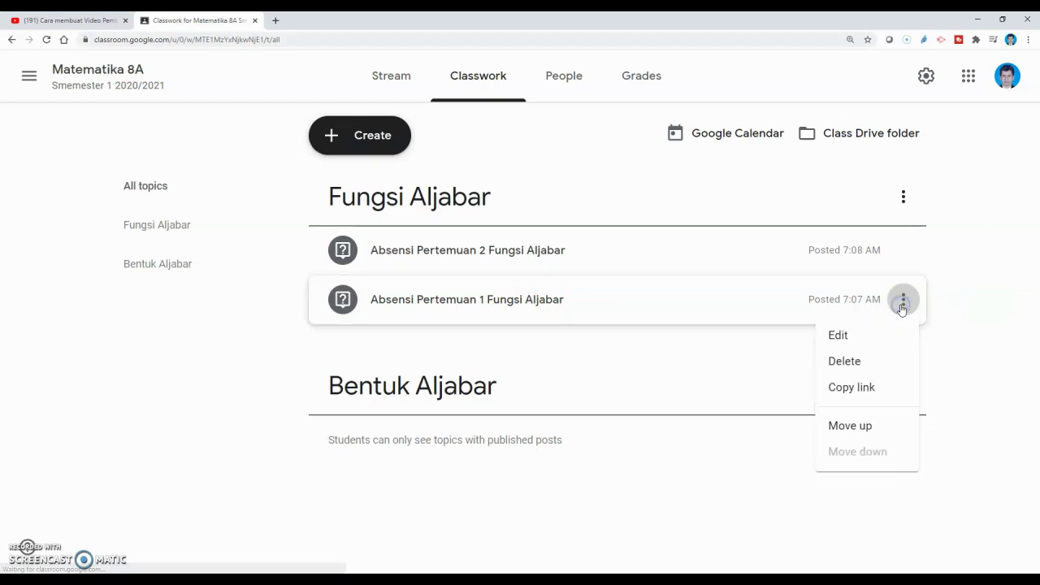
pyautogui.click(866, 425)
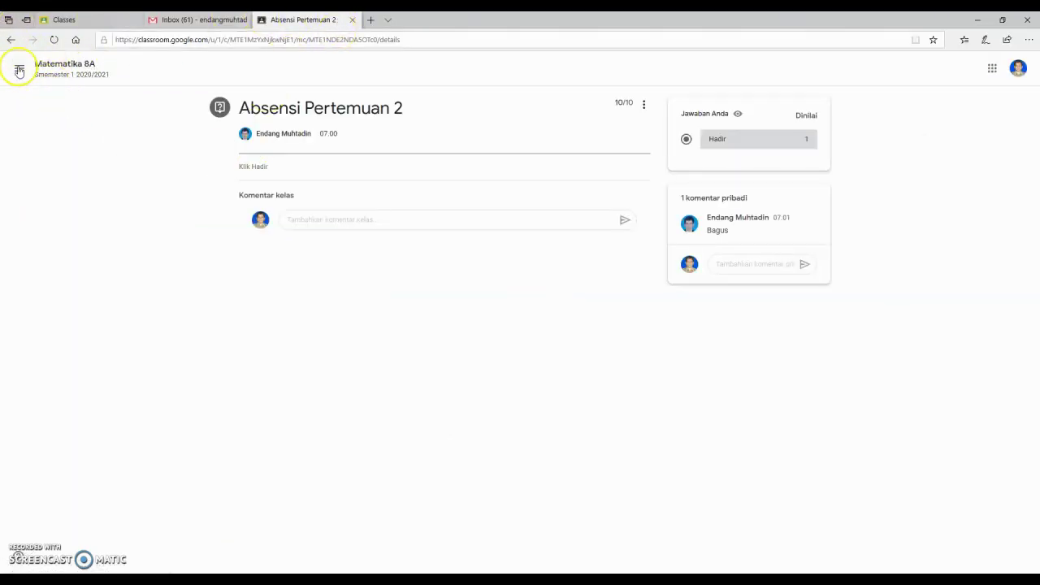
# Step: Close the student's Absensi Pertemuan 2 page and check the class members of Matematika 8A in the teacher account
pyautogui.click(352, 20)
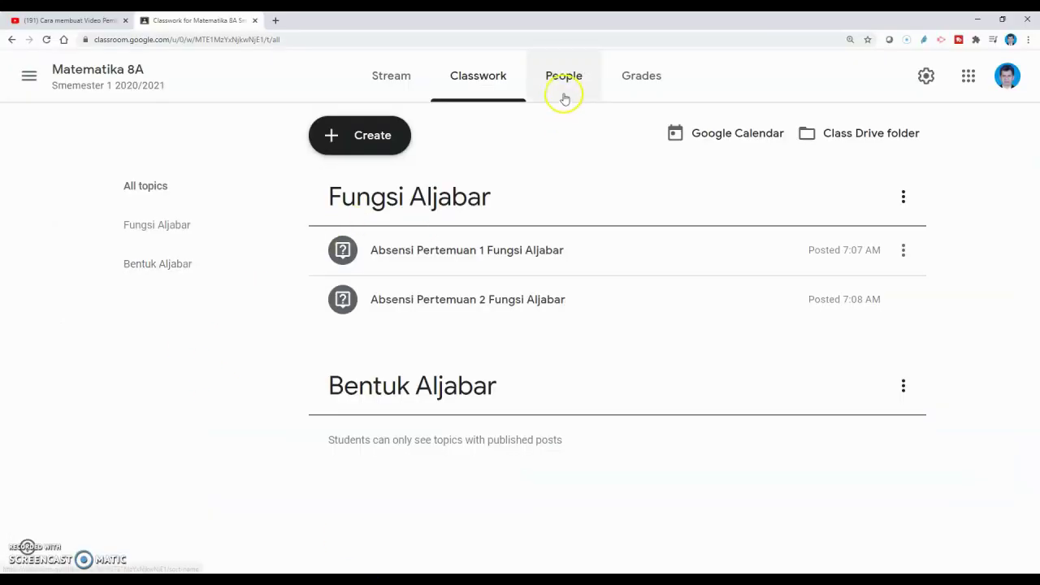
pyautogui.click(564, 94)
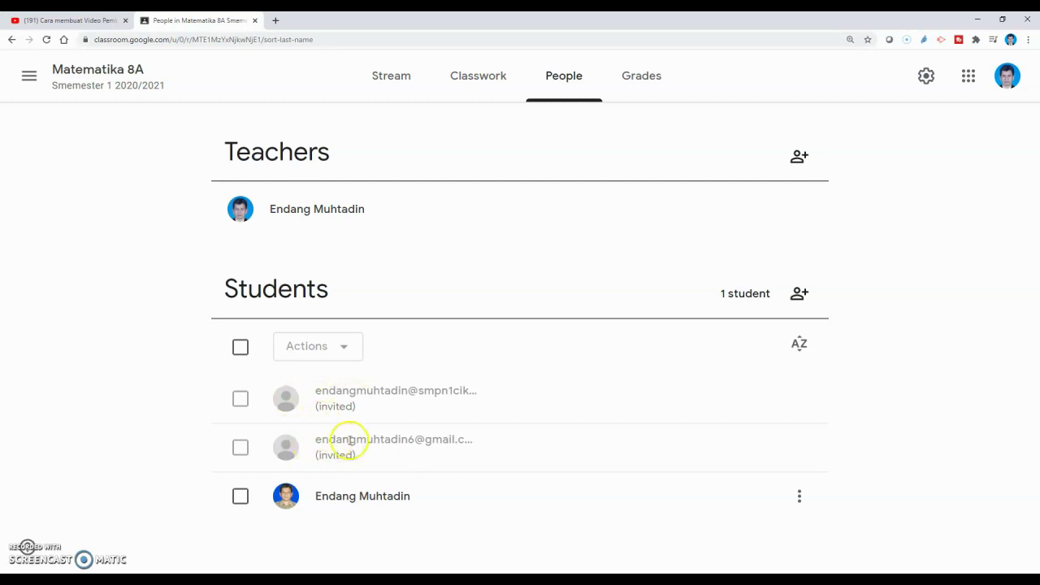
# Step: Switch to the student's Gmail in Edge, join Matematika 8A from the class invitation e-mail and dismiss the Create posts tip
pyautogui.hotkey('alt', 'Tab')
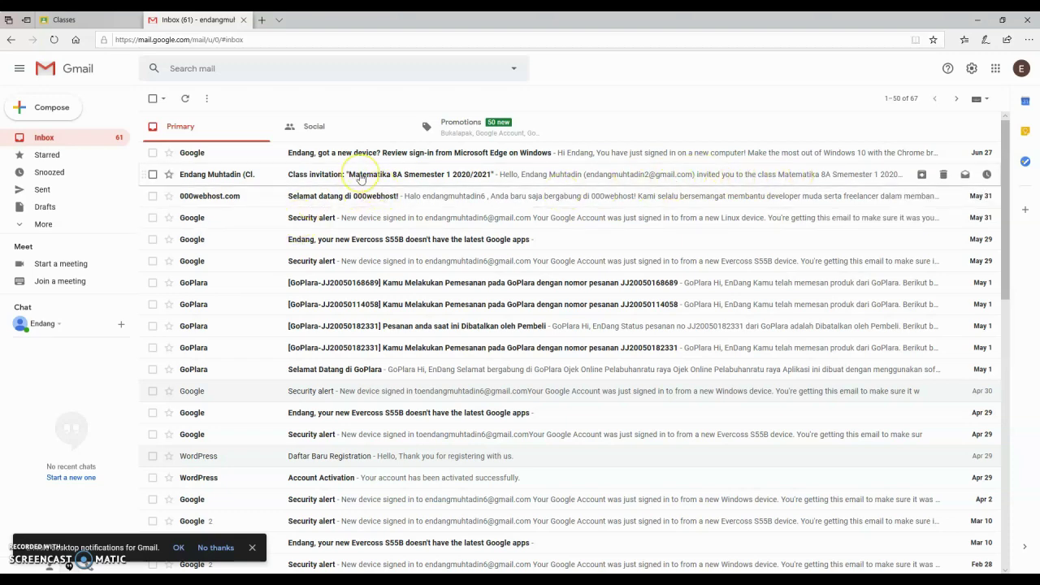
pyautogui.click(362, 177)
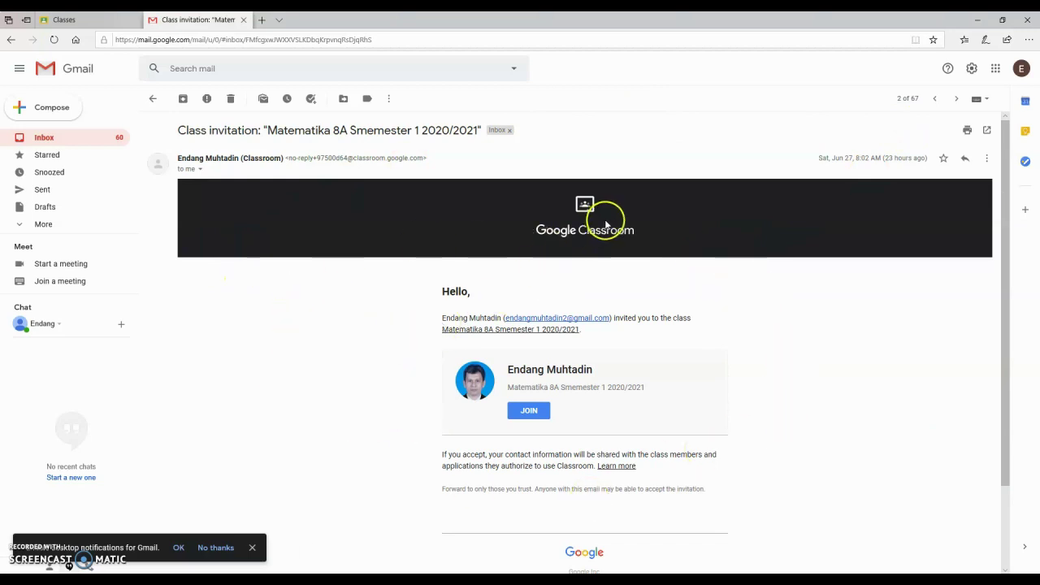
pyautogui.click(532, 412)
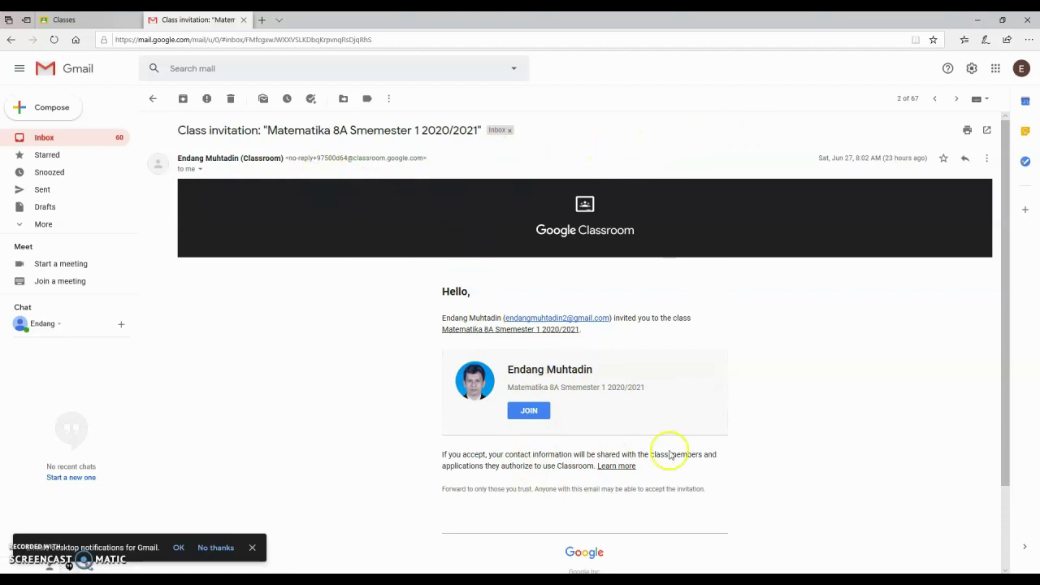
pyautogui.click(530, 413)
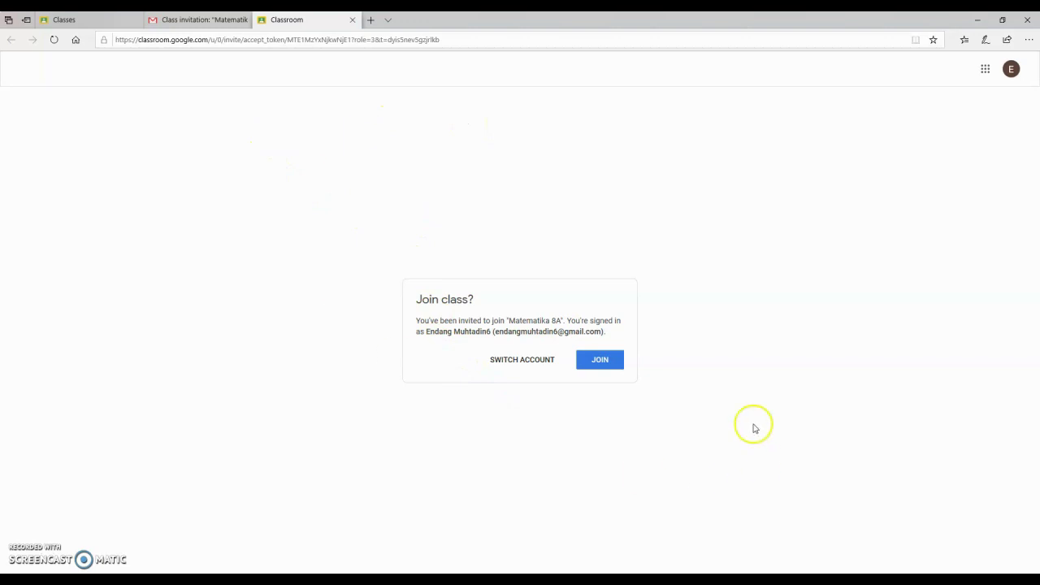
pyautogui.click(610, 366)
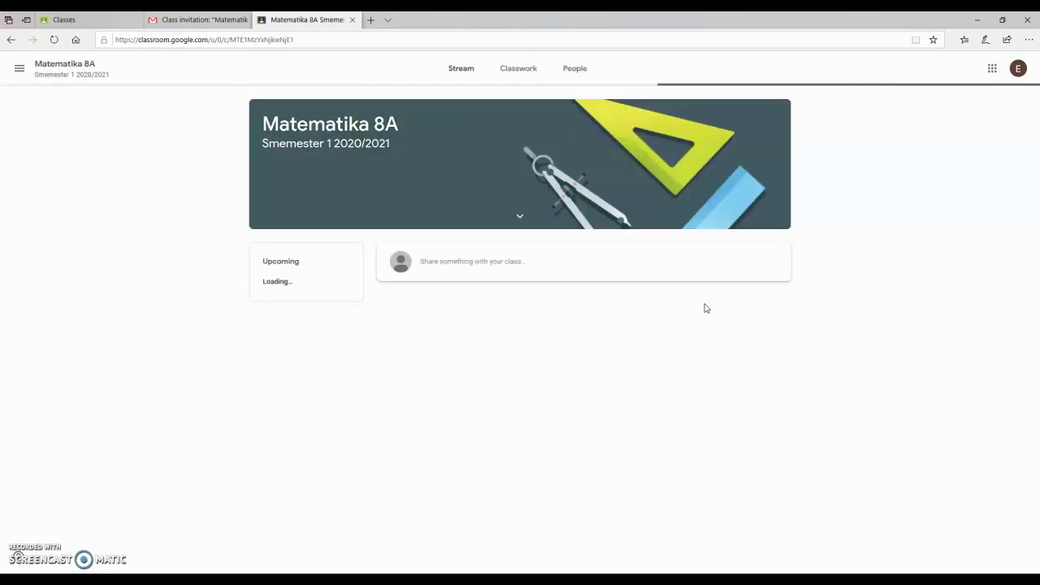
pyautogui.click(704, 300)
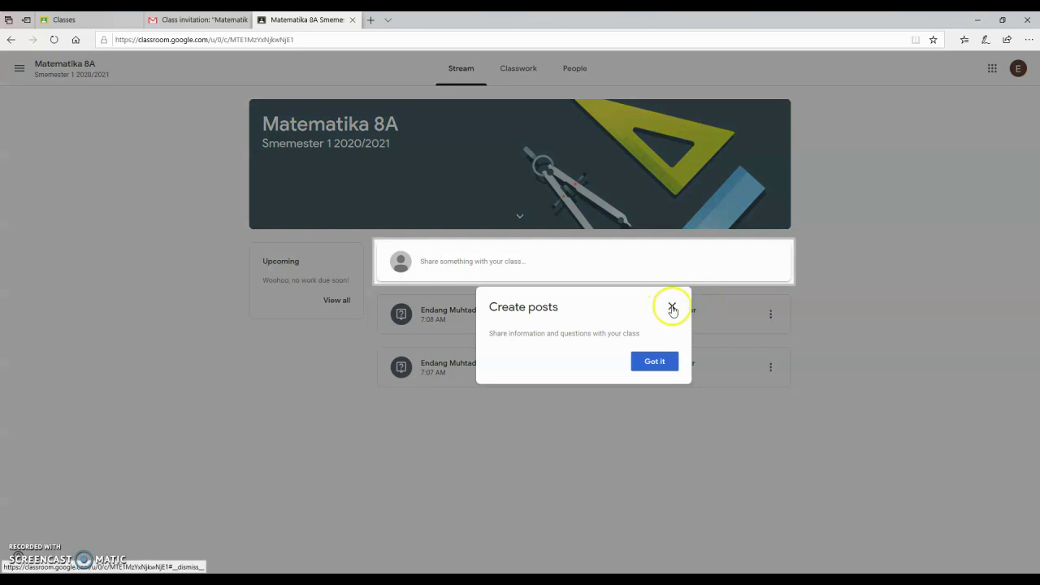
pyautogui.click(671, 309)
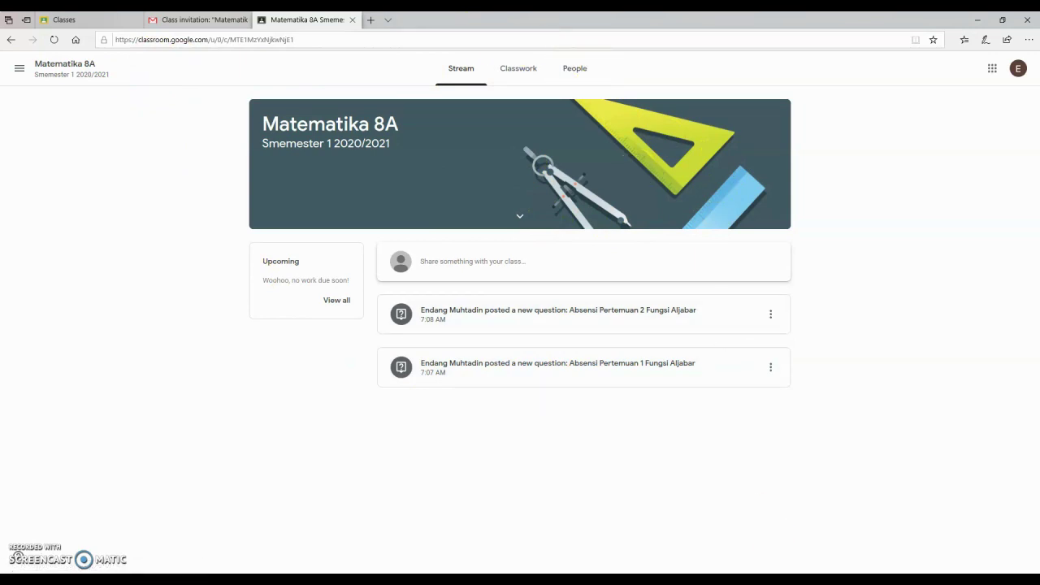
# Step: Open Absensi Pertemuan 1 Fungsi Aljabar as the student, answer Hadir and turn it in
pyautogui.click(527, 368)
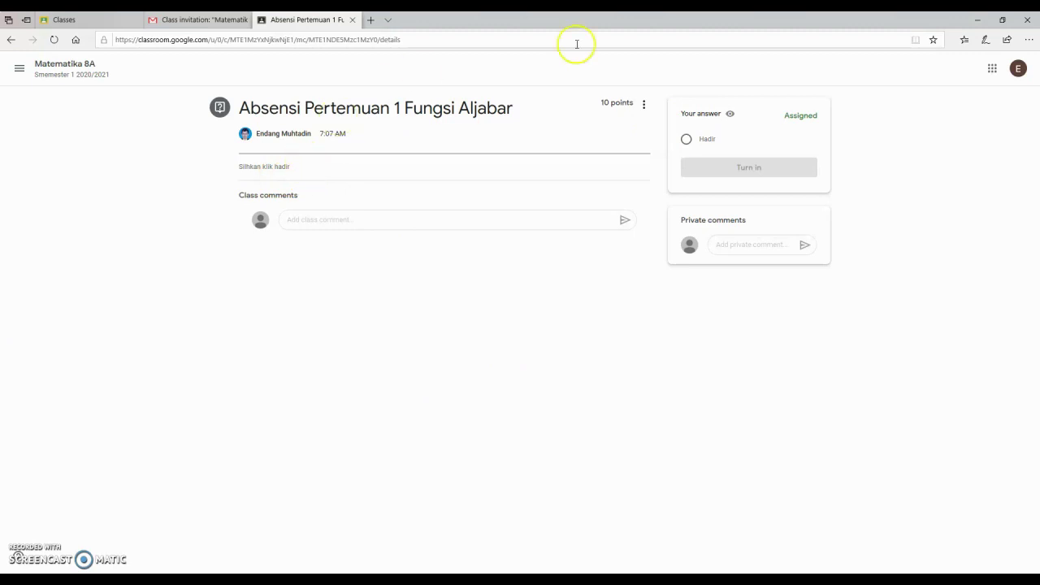
pyautogui.click(686, 140)
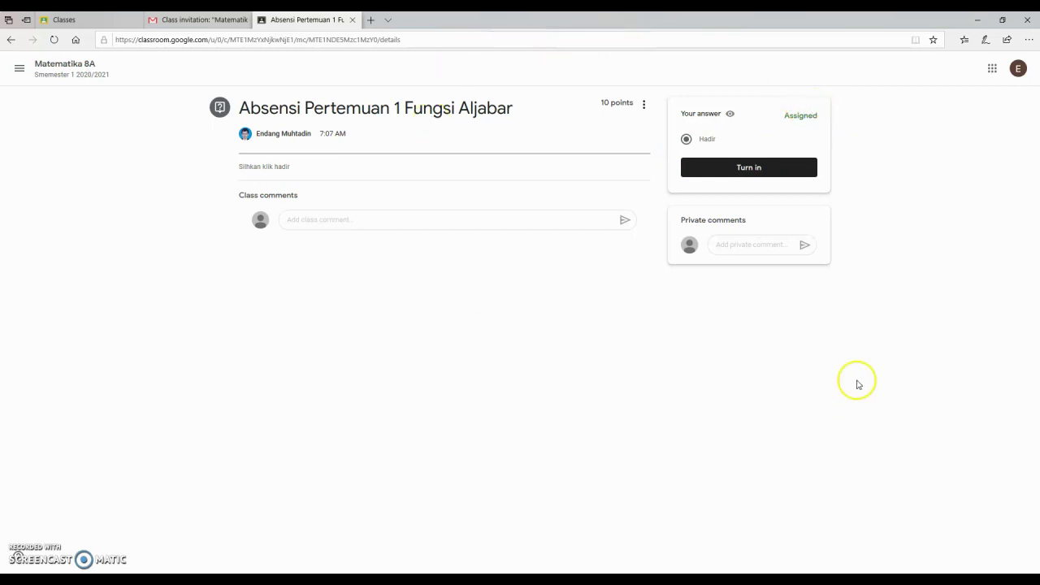
pyautogui.click(749, 170)
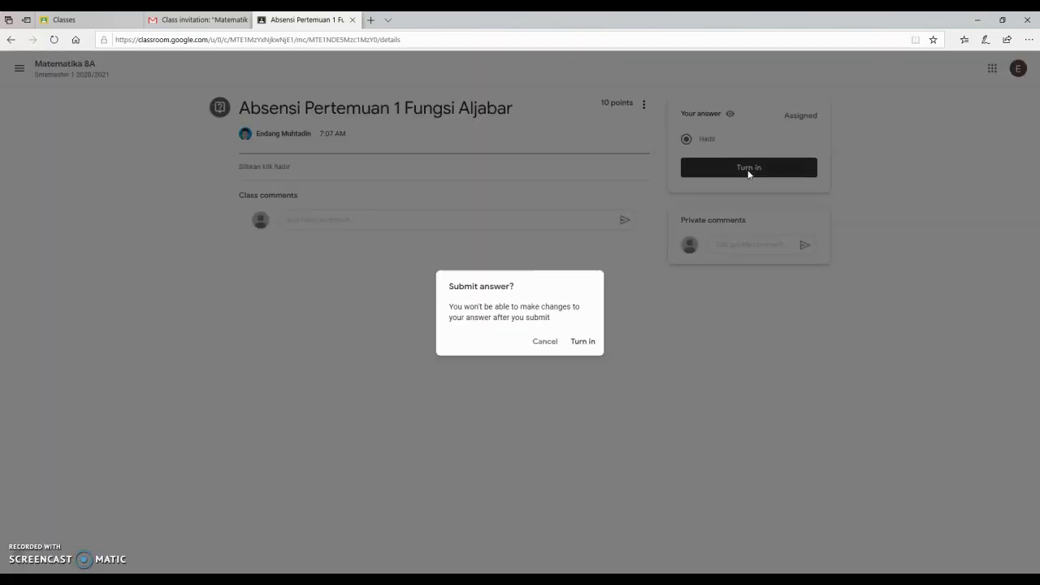
pyautogui.click(584, 341)
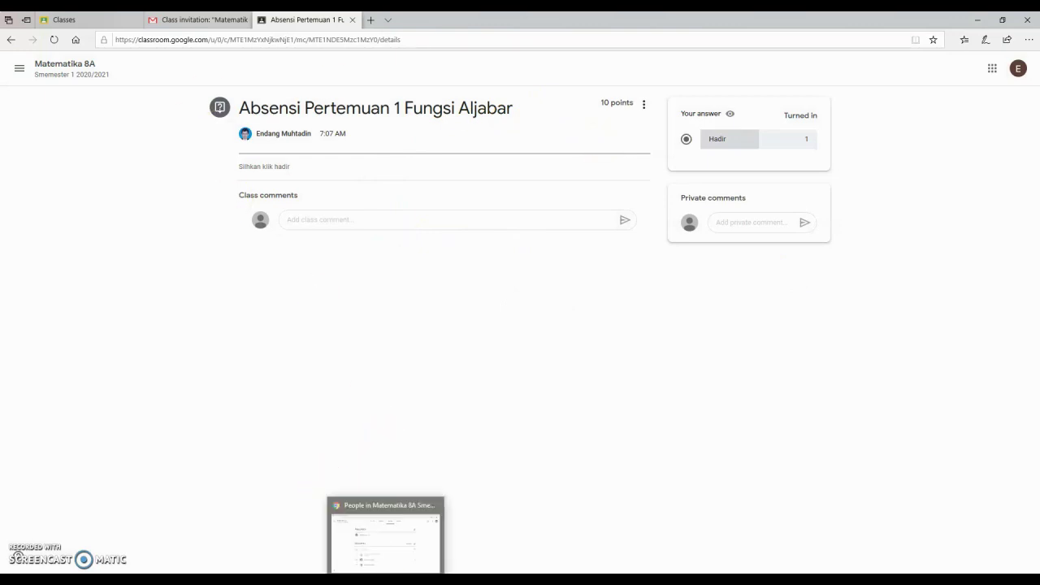
# Step: Switch back to the teacher's Chrome window and move the Absensi Pertemuan 1 Fungsi Aljabar post to the top of the class stream
pyautogui.click(341, 520)
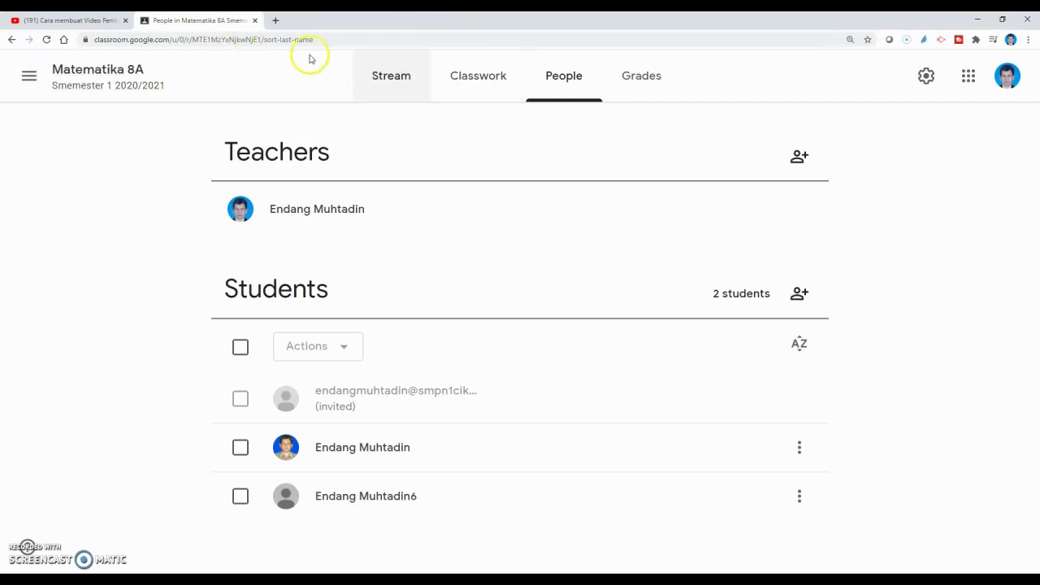
pyautogui.click(93, 82)
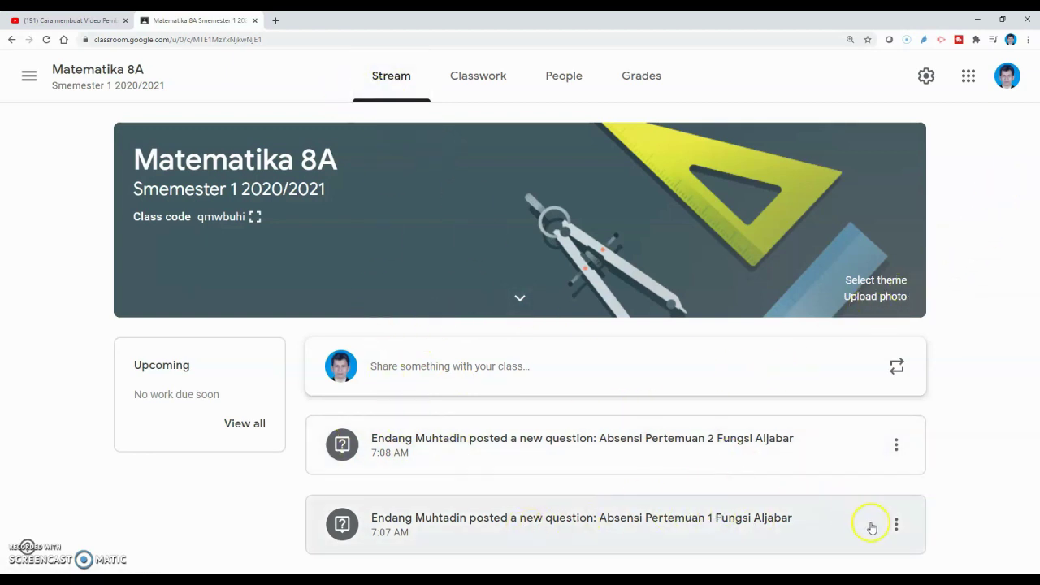
pyautogui.click(898, 527)
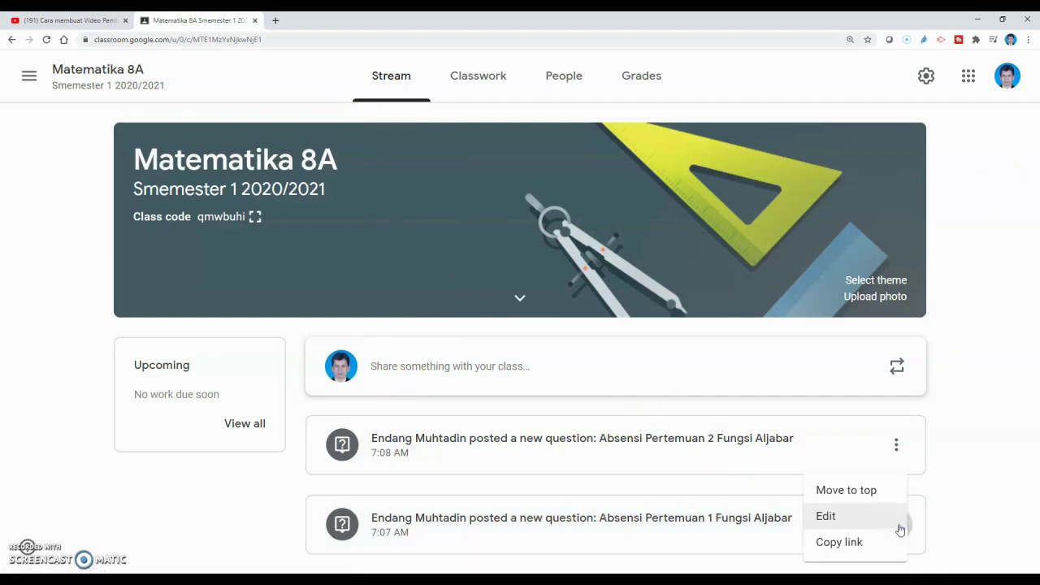
pyautogui.click(838, 497)
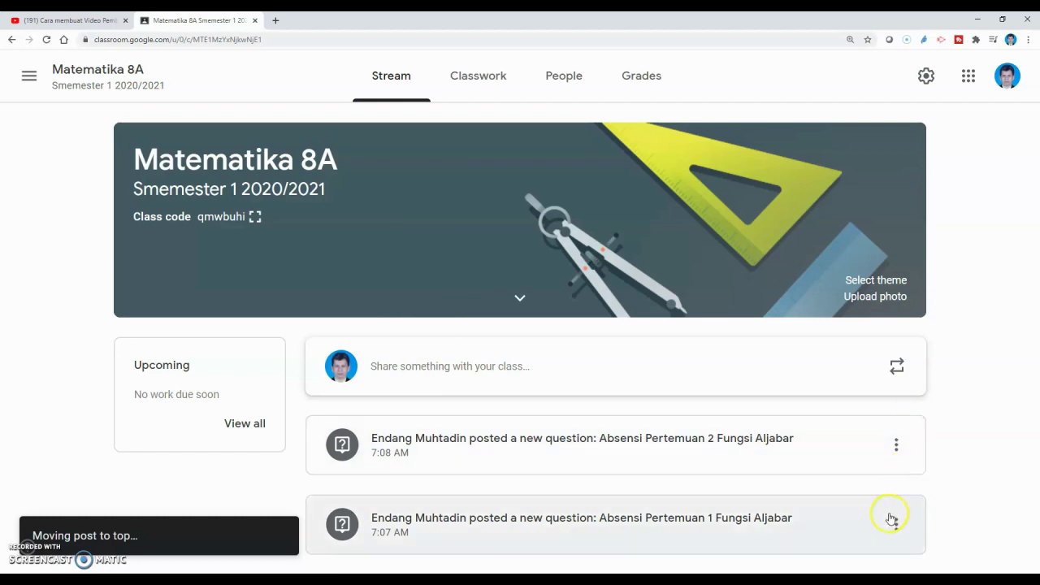
pyautogui.click(891, 519)
pyautogui.click(846, 491)
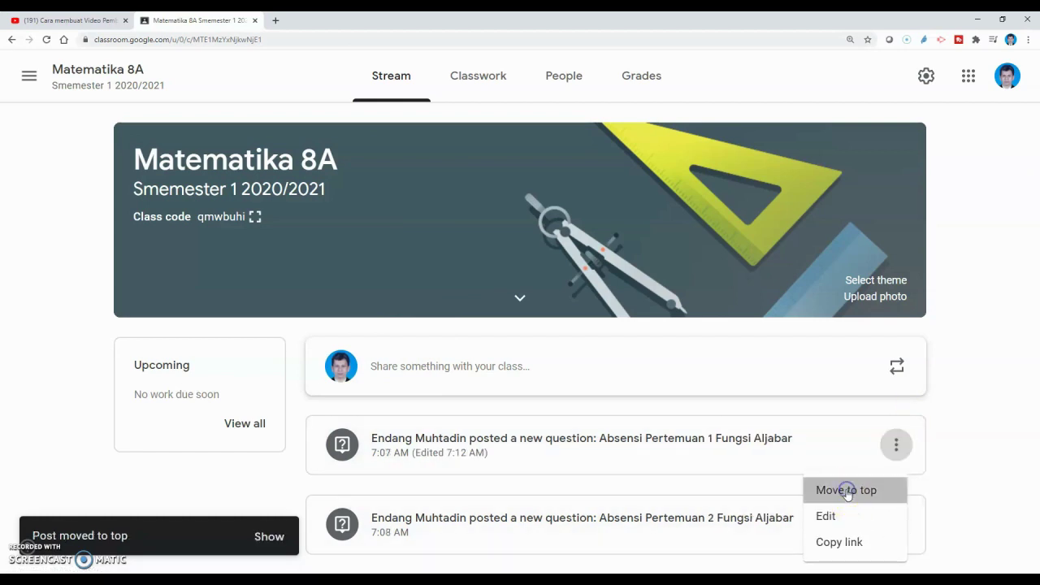
pyautogui.click(981, 375)
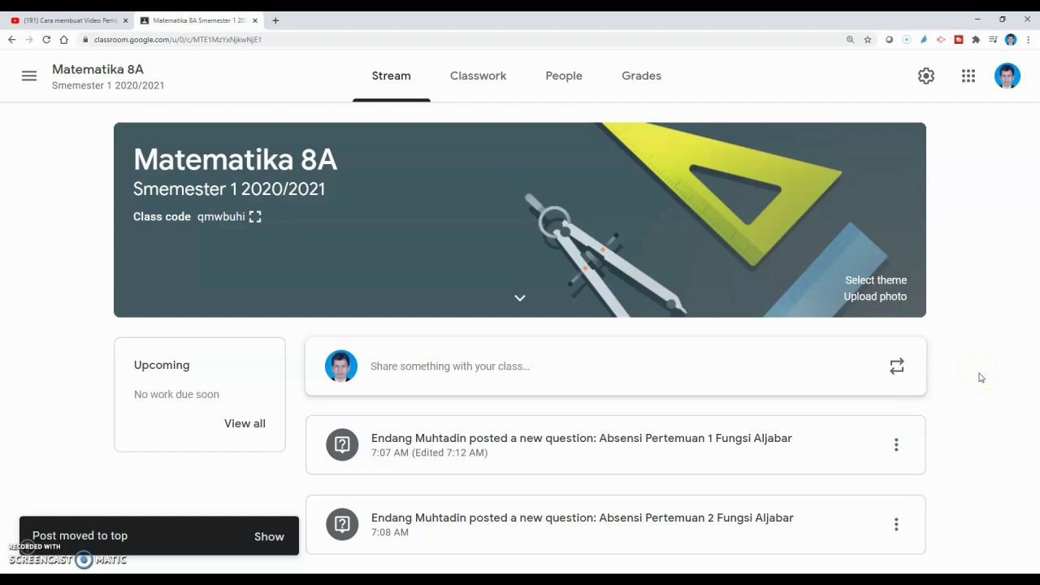
pyautogui.click(960, 436)
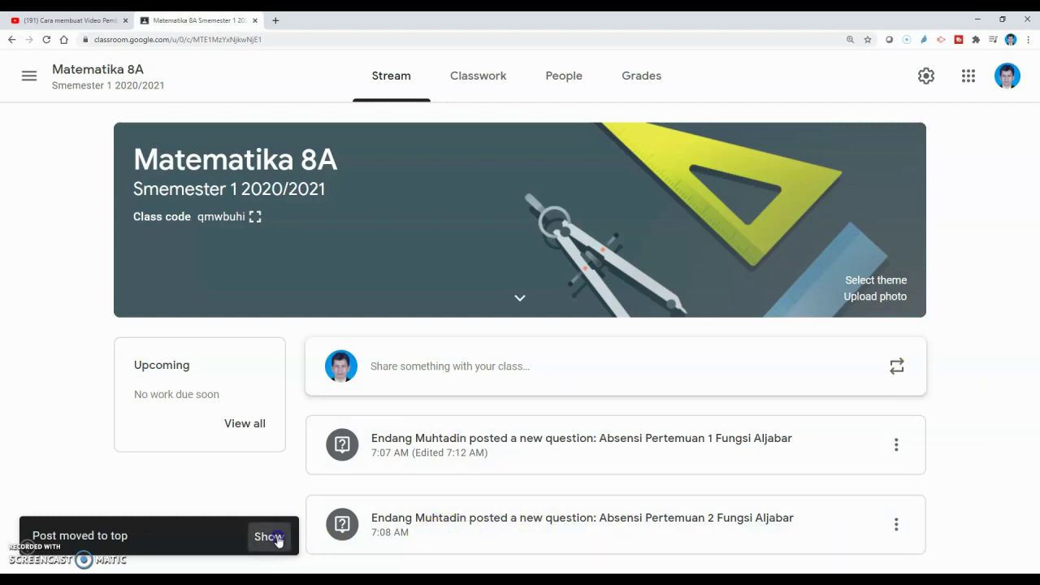
pyautogui.click(275, 537)
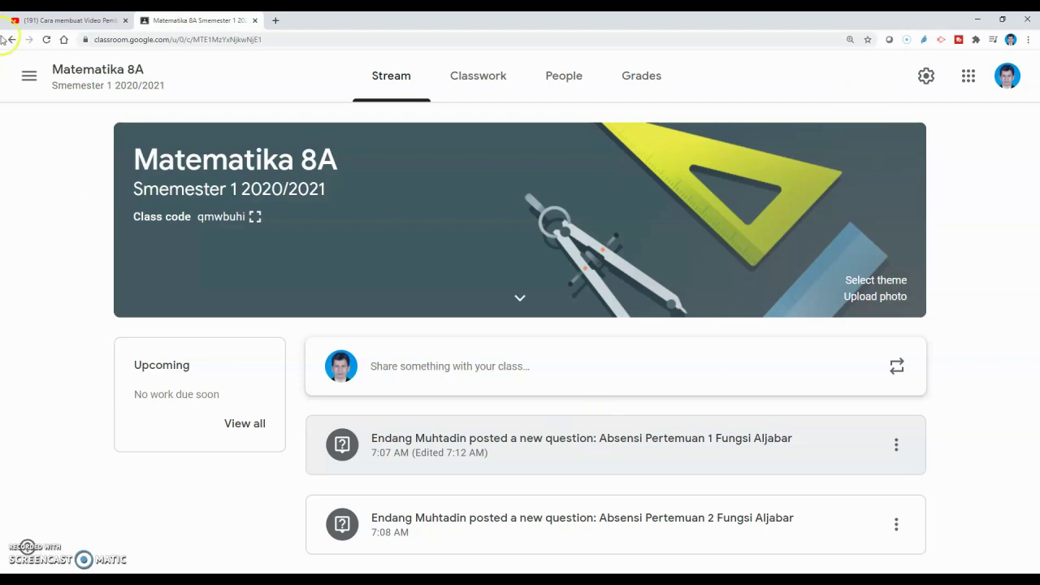
# Step: Open the student answers for Absensi Pertemuan 1 Fungsi Aljabar from the Matematika 8A classwork and review who has turned in
pyautogui.click(470, 88)
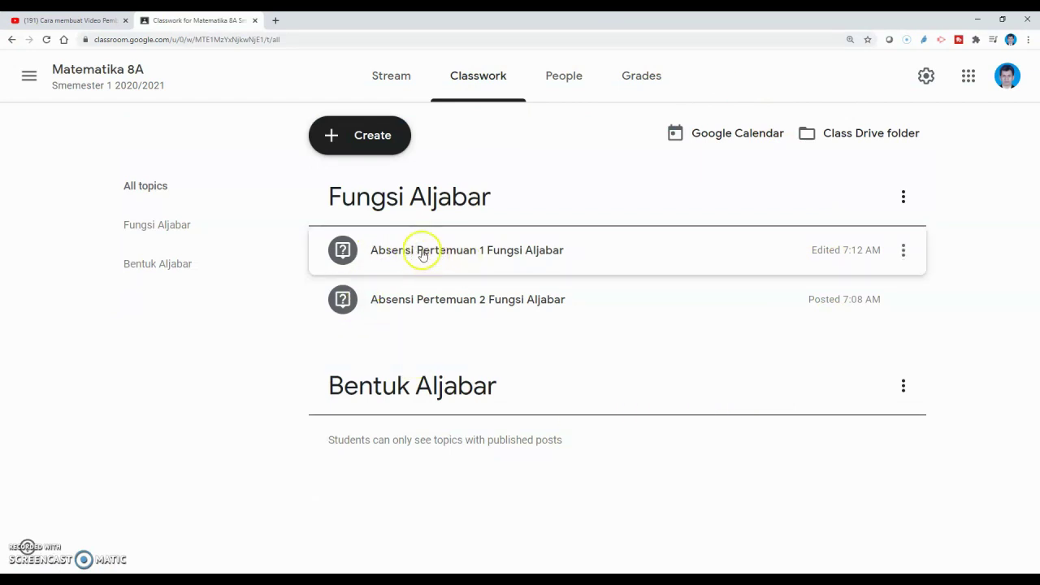
pyautogui.click(469, 254)
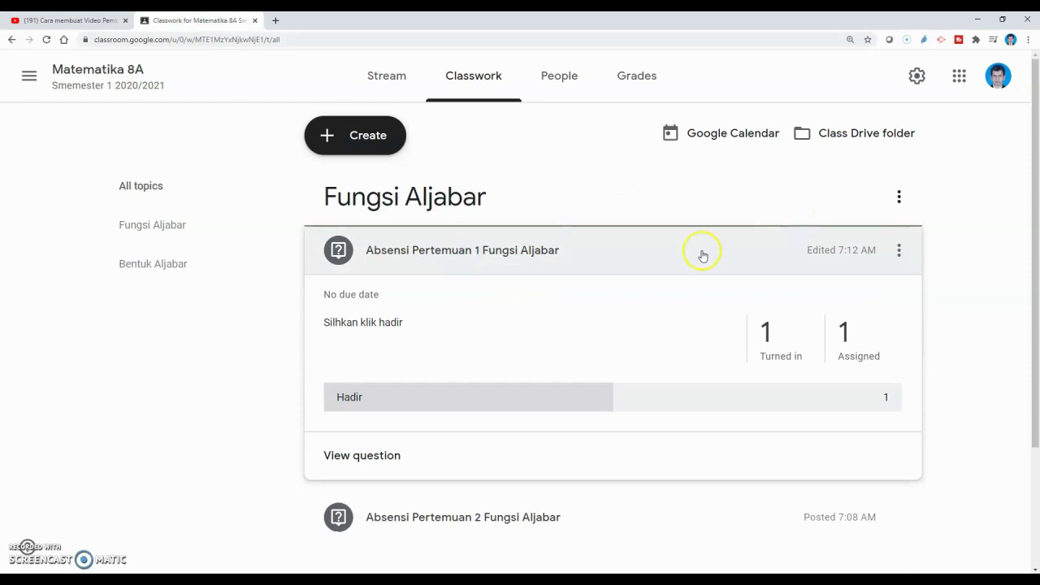
pyautogui.scroll(-1, 705, 249)
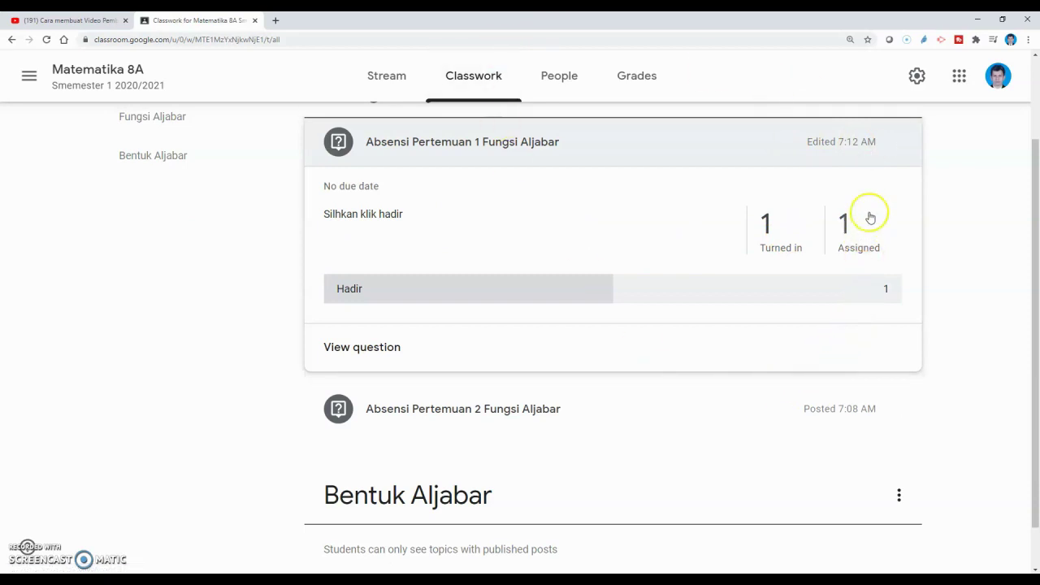
pyautogui.click(771, 244)
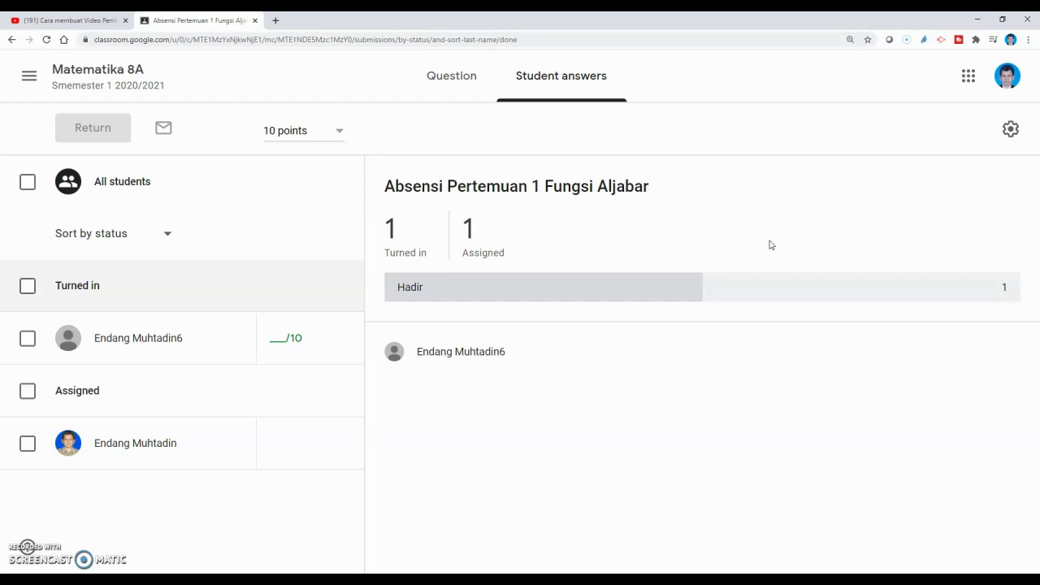
pyautogui.click(585, 215)
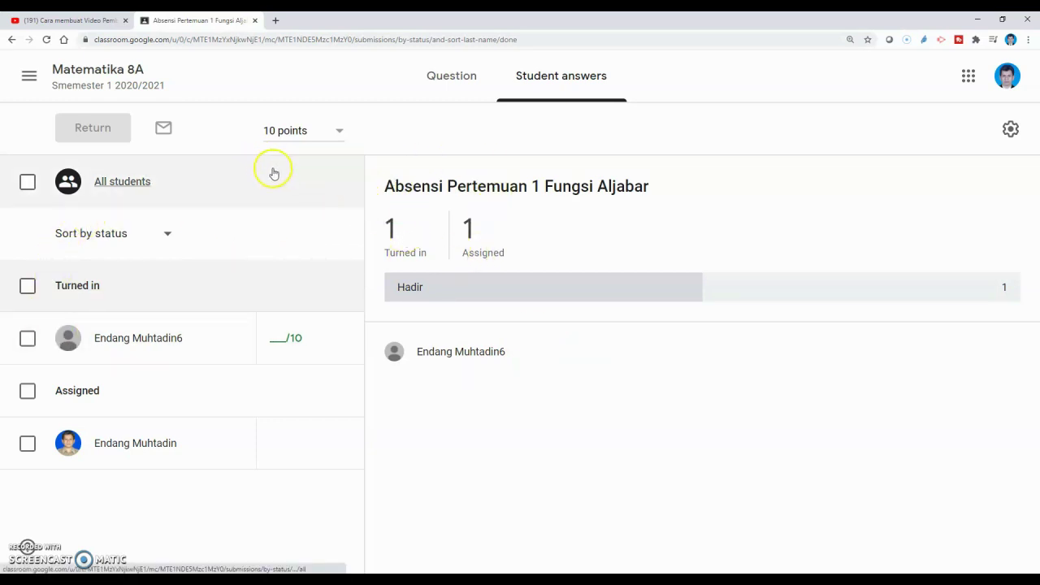
# Step: Grade the turned-in Hadir answer 10 out of 10 and return it with the private comment "Bagus, terimakasih sudah hadir di kelas ini"
pyautogui.click(278, 339)
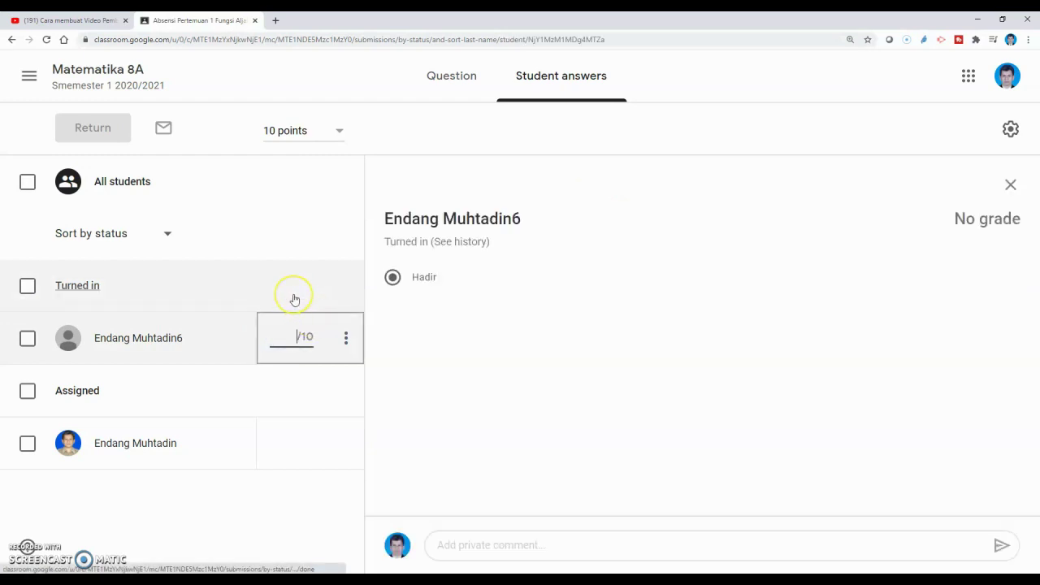
pyautogui.write('10')
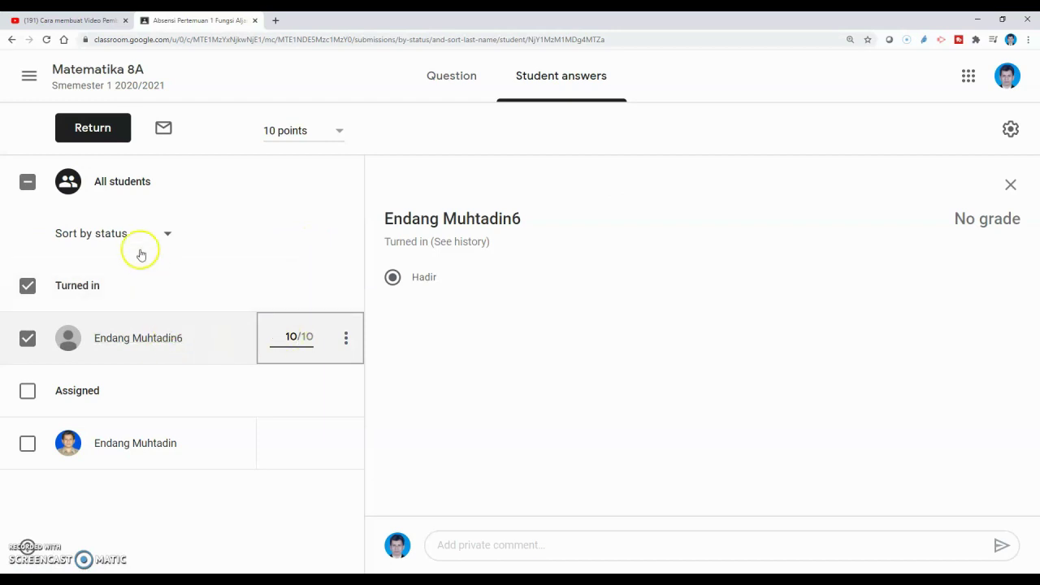
pyautogui.click(88, 132)
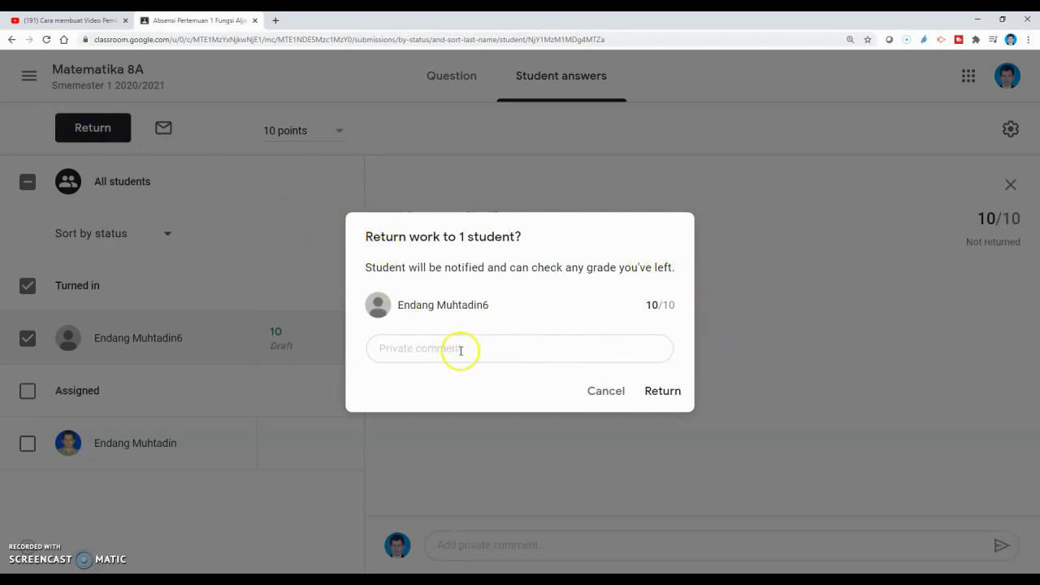
pyautogui.click(461, 350)
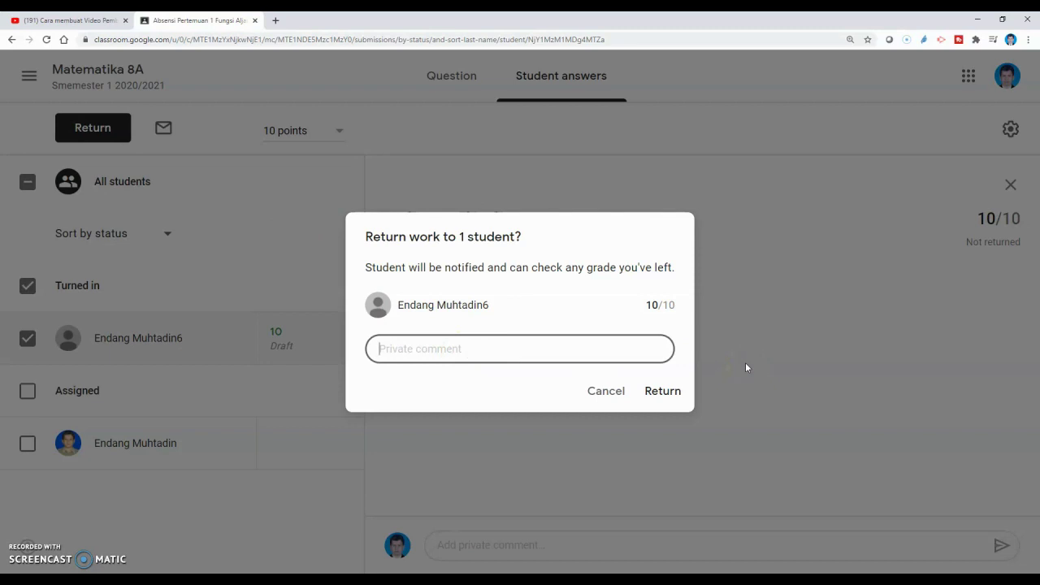
pyautogui.write('Bag')
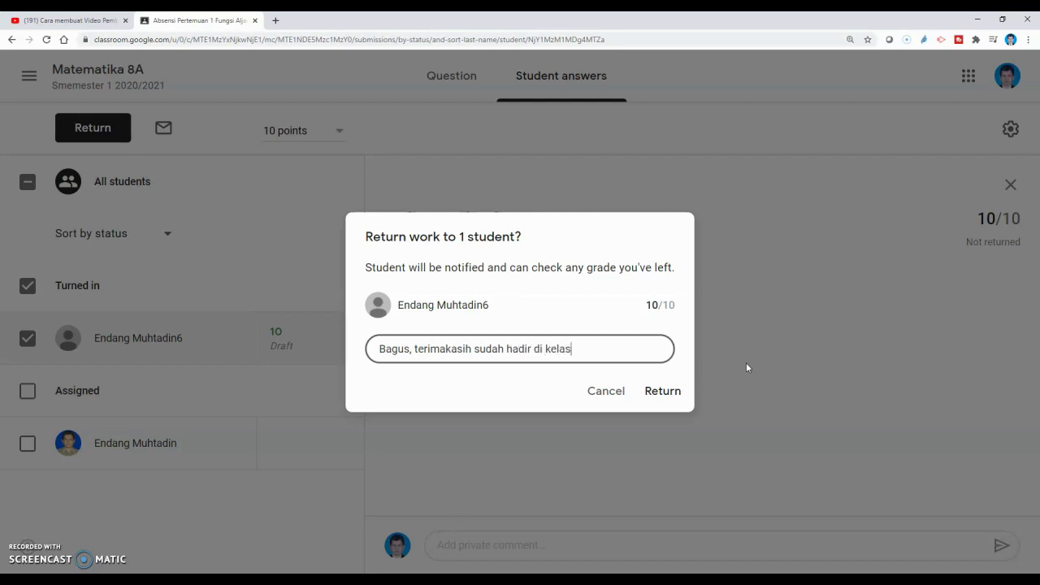
pyautogui.write('ni')
pyautogui.click(663, 394)
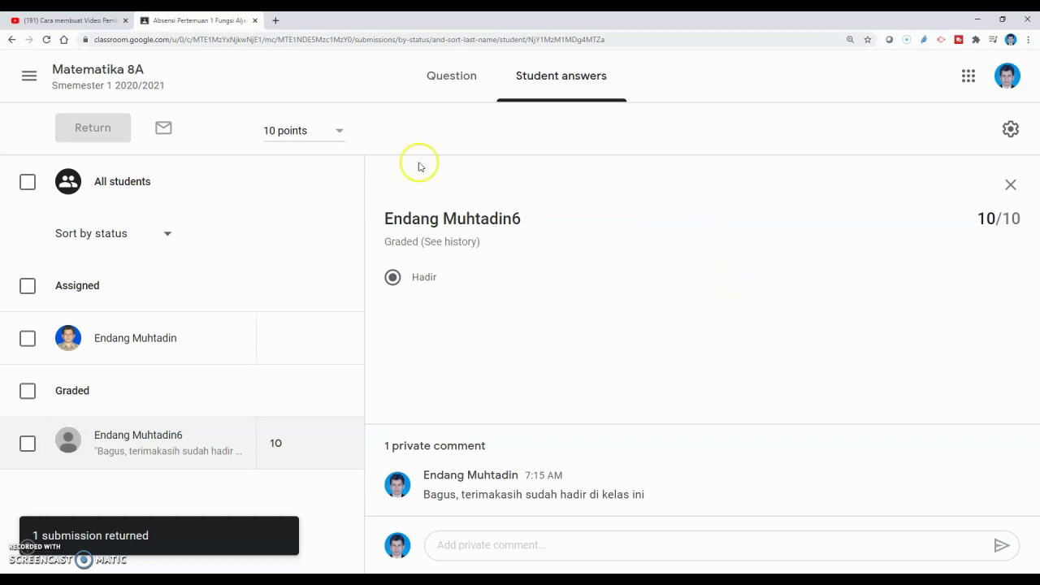
# Step: Go back to the Matematika 8A classwork, check the Absensi Pertemuan 1 submission counts and open its graded answers
pyautogui.click(27, 78)
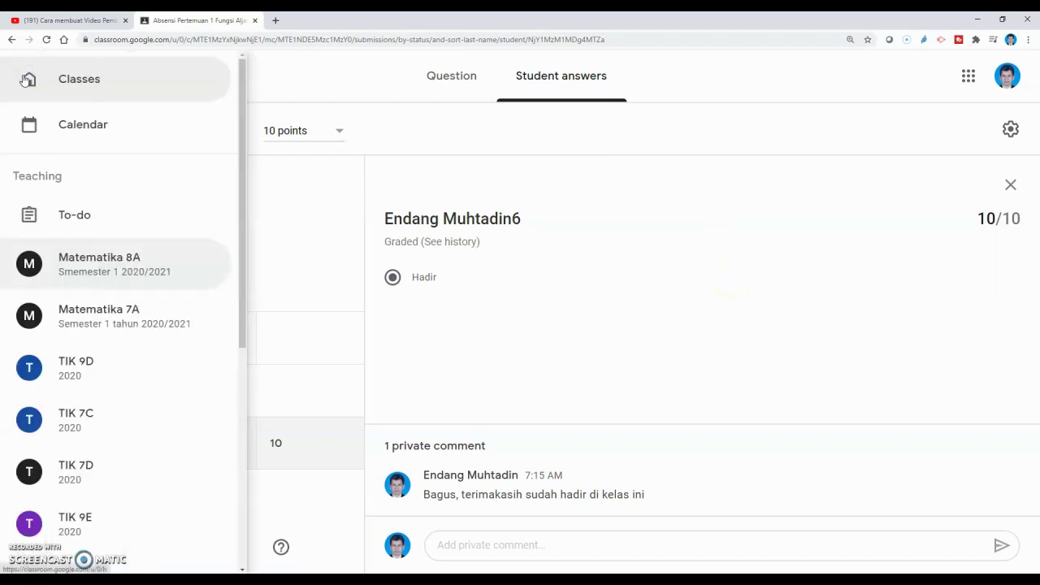
pyautogui.click(334, 76)
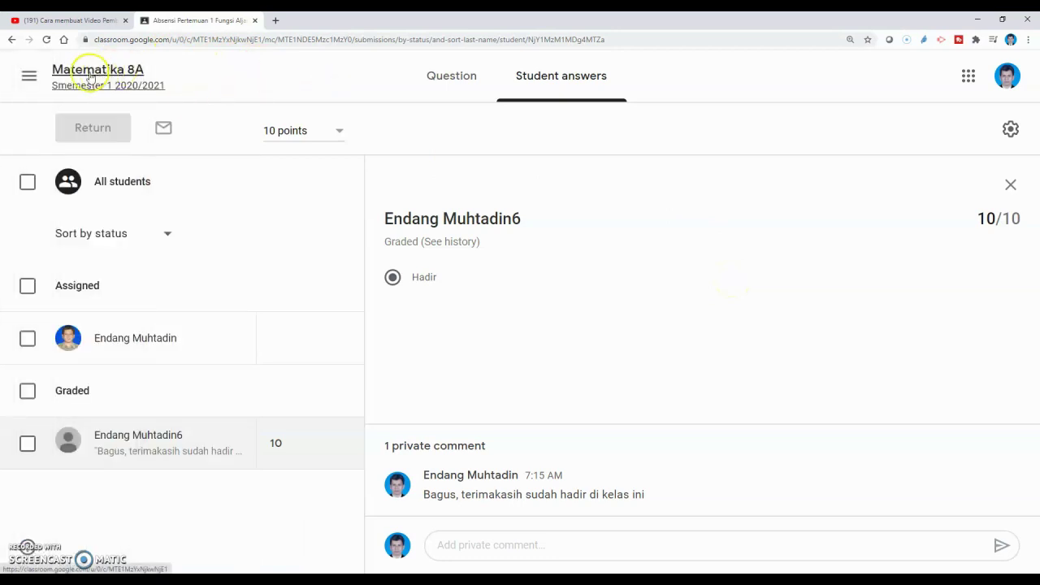
pyautogui.click(90, 74)
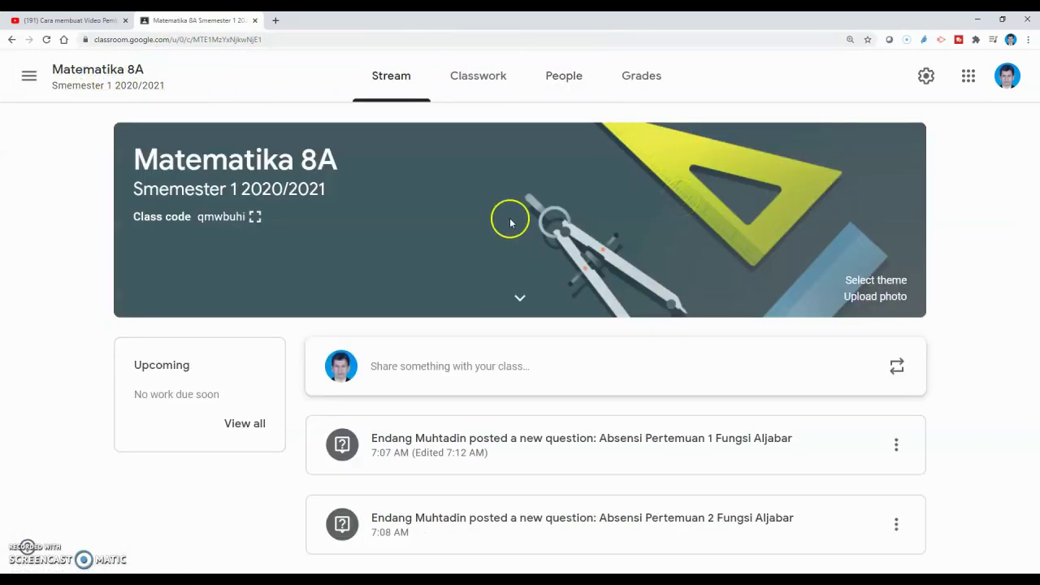
pyautogui.click(493, 93)
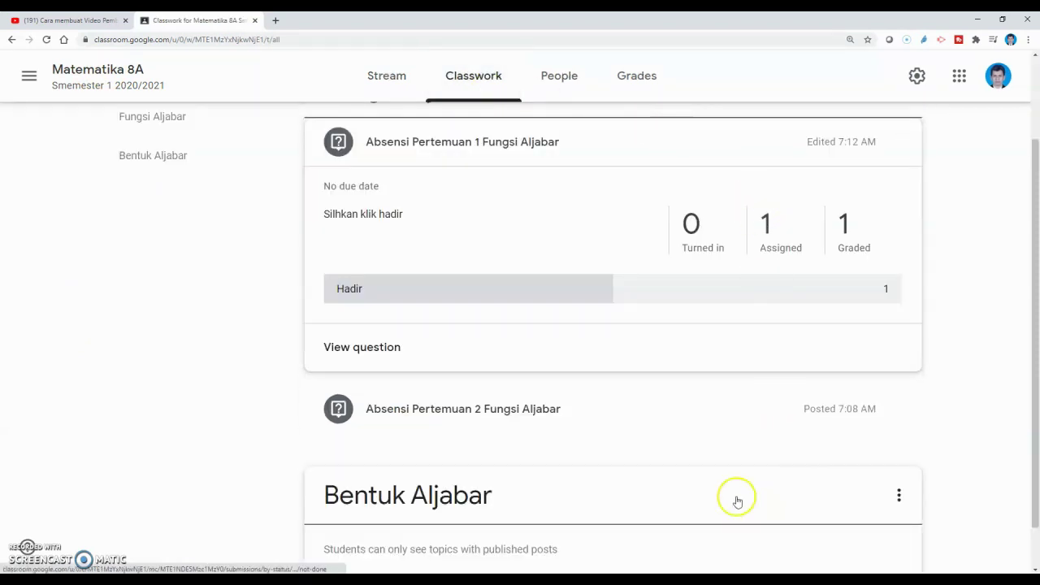
pyautogui.scroll(-1, 608, 368)
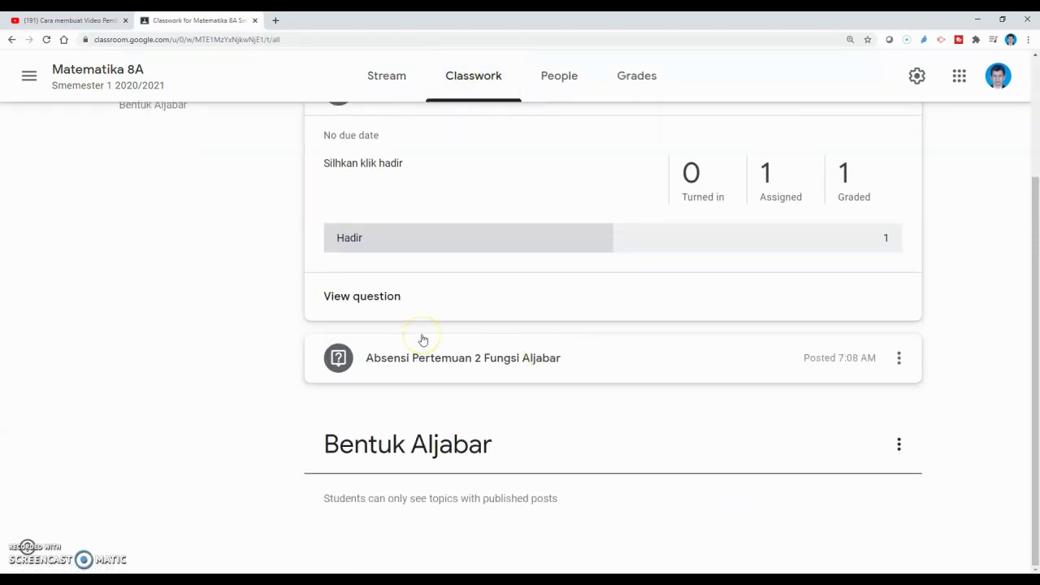
pyautogui.scroll(1, 423, 339)
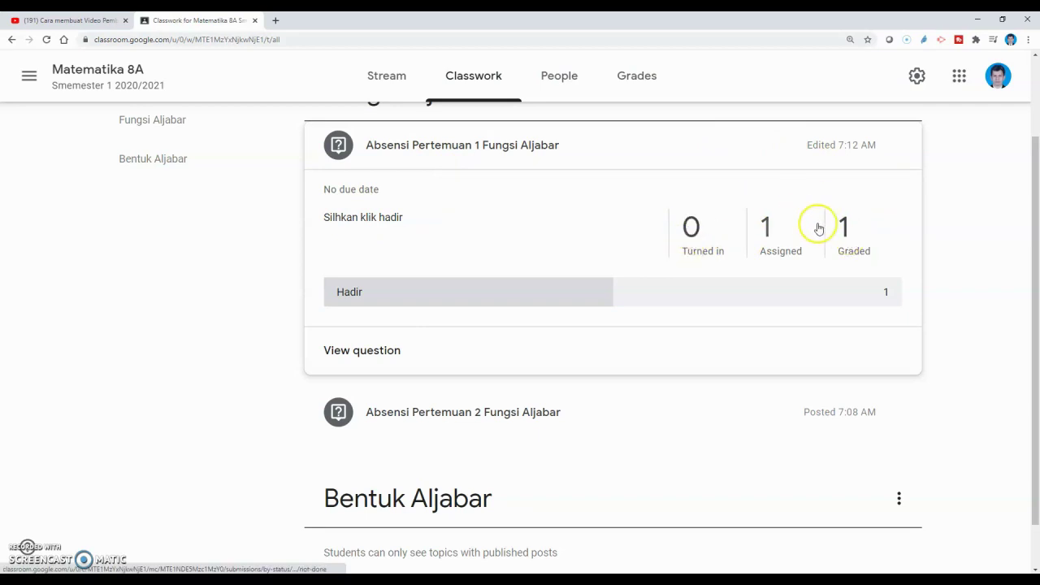
pyautogui.scroll(-1, 817, 228)
pyautogui.scroll(3, 816, 228)
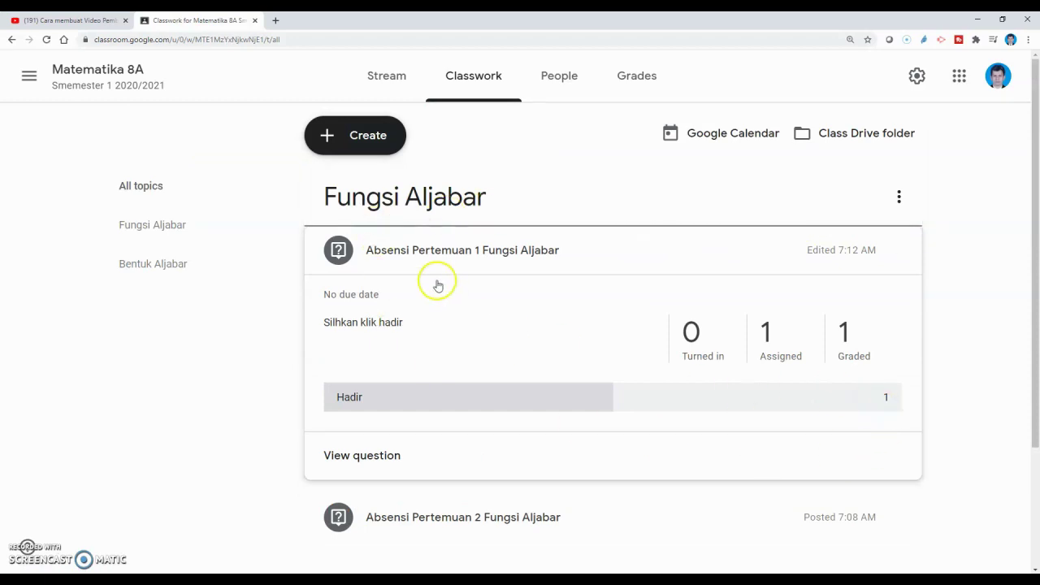
pyautogui.click(846, 346)
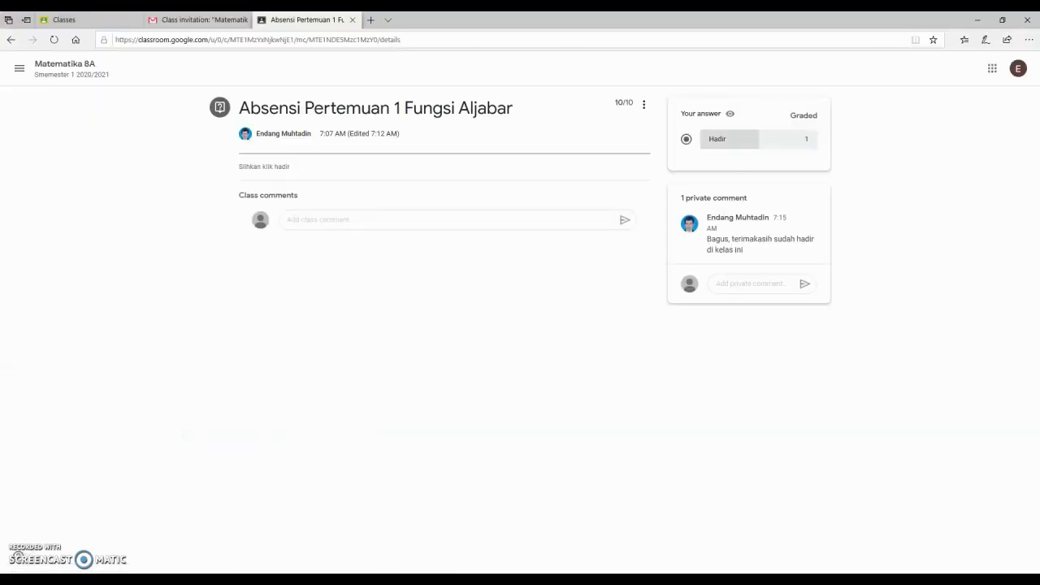
# Step: Switch to the student's Edge window, open the Matematika 8A classwork without the topic filters tip and expand Absensi Pertemuan 1 Fungsi Aljabar
pyautogui.click(50, 79)
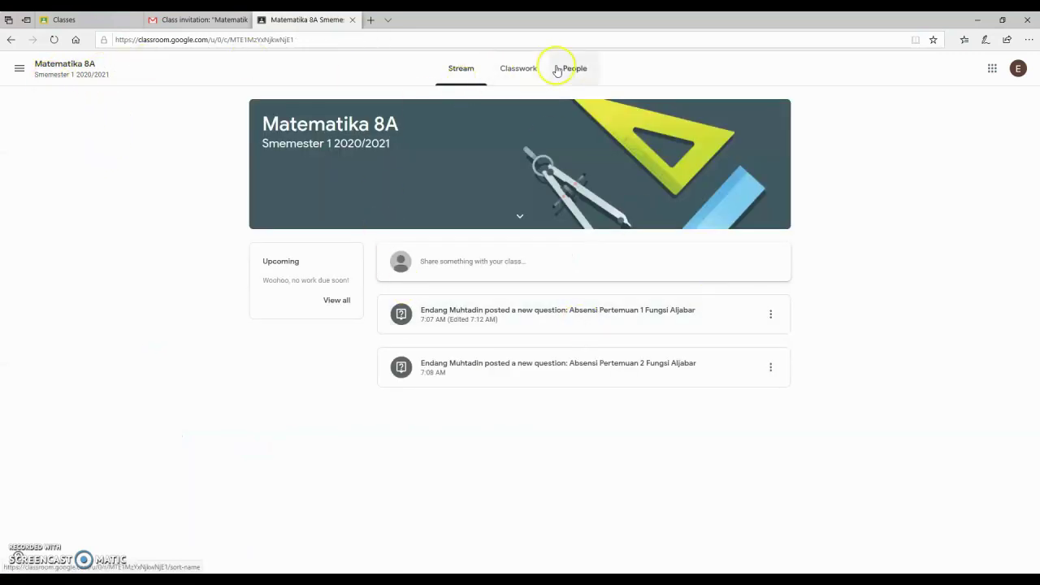
pyautogui.click(517, 78)
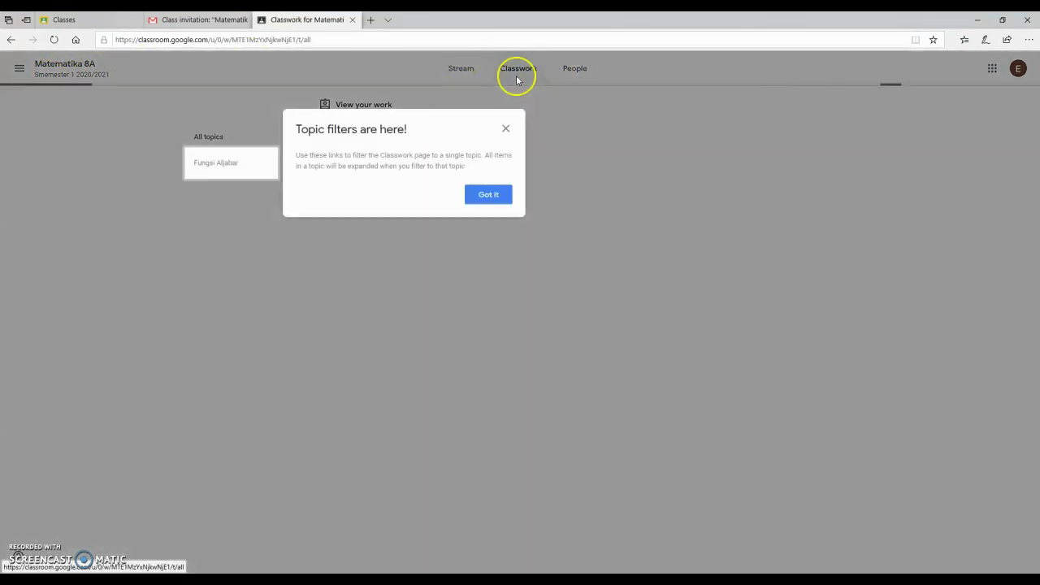
pyautogui.click(506, 129)
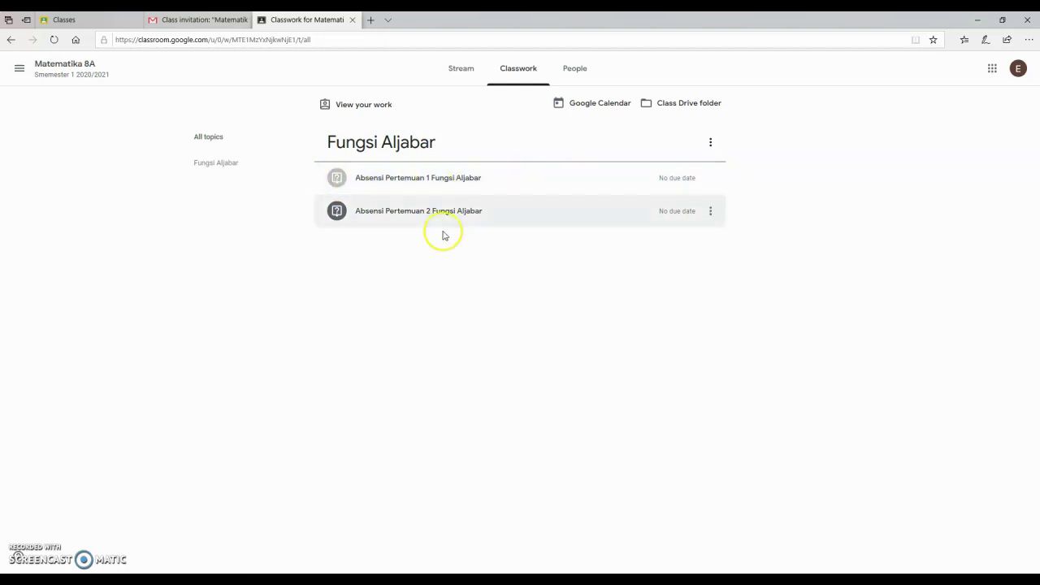
pyautogui.click(421, 183)
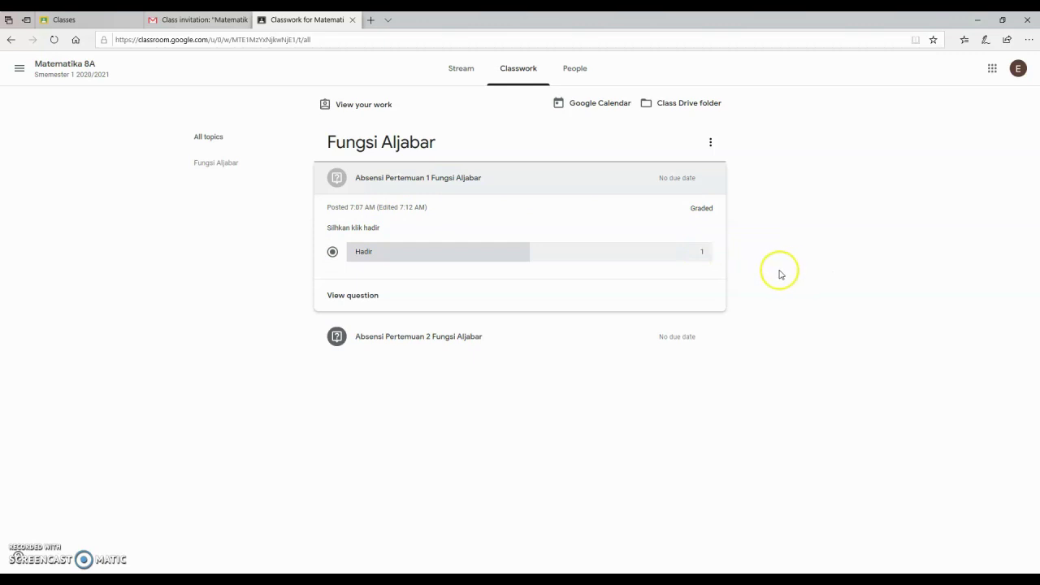
# Step: View the student's own work list for Matematika 8A, then return to the classwork and open the Fungsi Aljabar topic
pyautogui.click(355, 106)
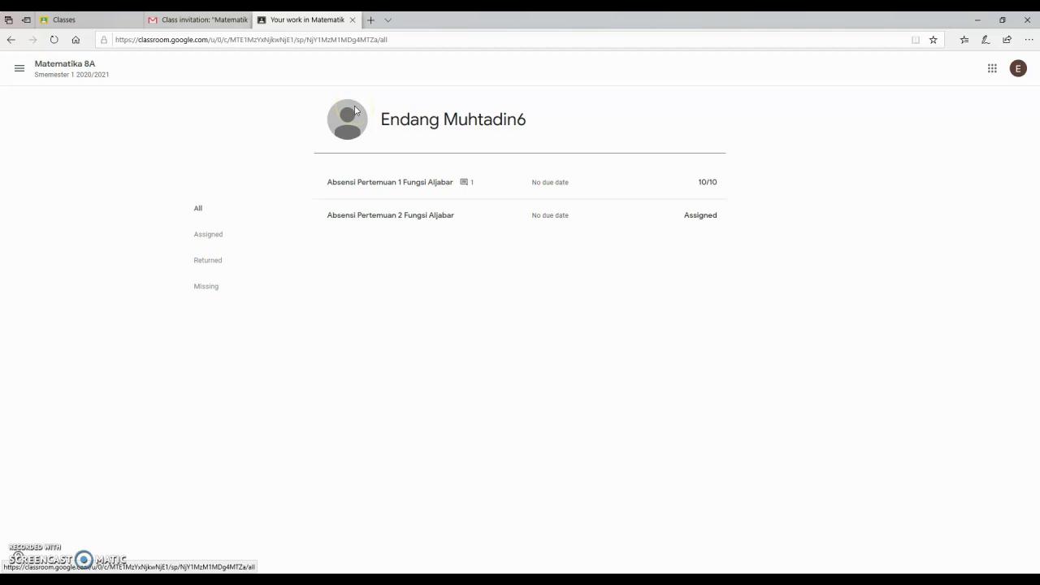
pyautogui.click(79, 69)
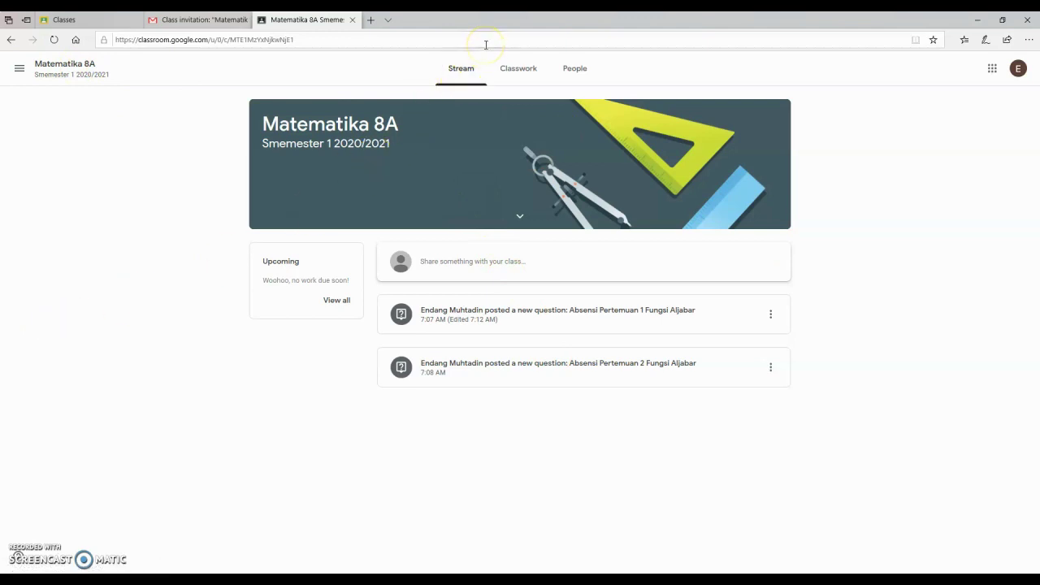
pyautogui.click(515, 72)
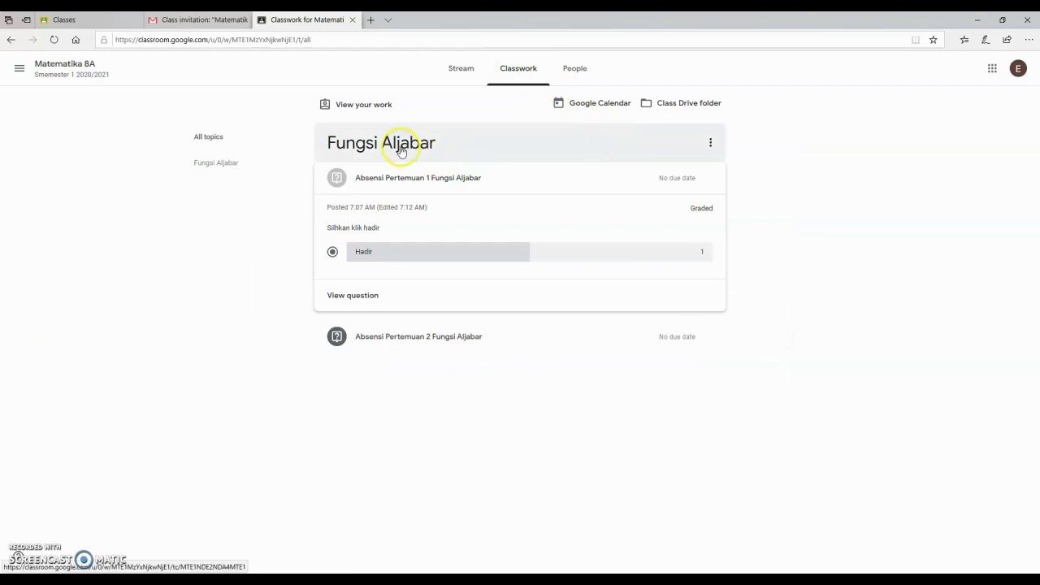
pyautogui.click(399, 147)
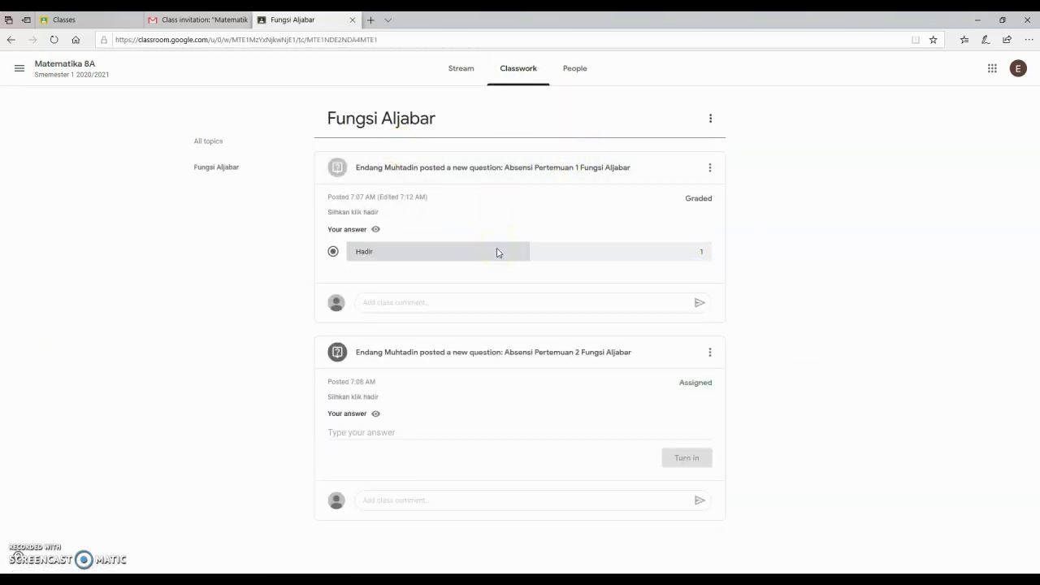
pyautogui.click(498, 296)
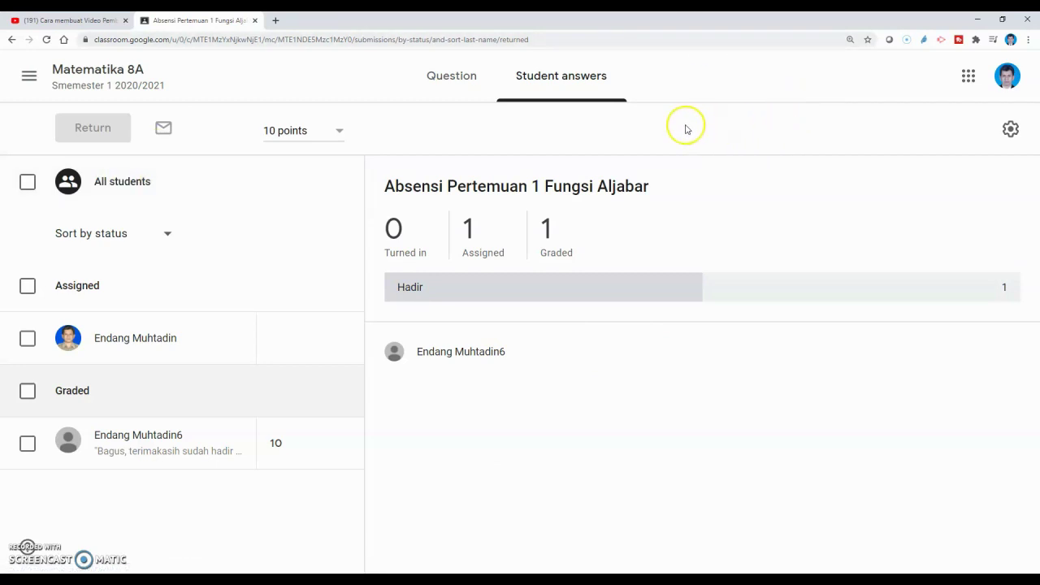
# Step: Switch back to the teacher's Chrome window, reopen the Matematika 8A classwork and look over the kinds of items that can be created
pyautogui.click(78, 73)
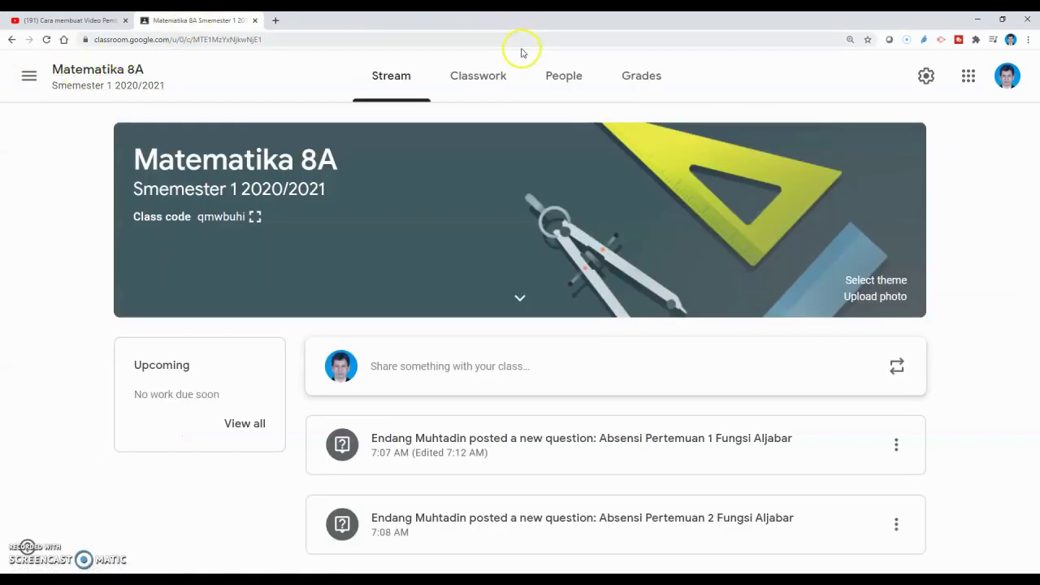
pyautogui.click(467, 79)
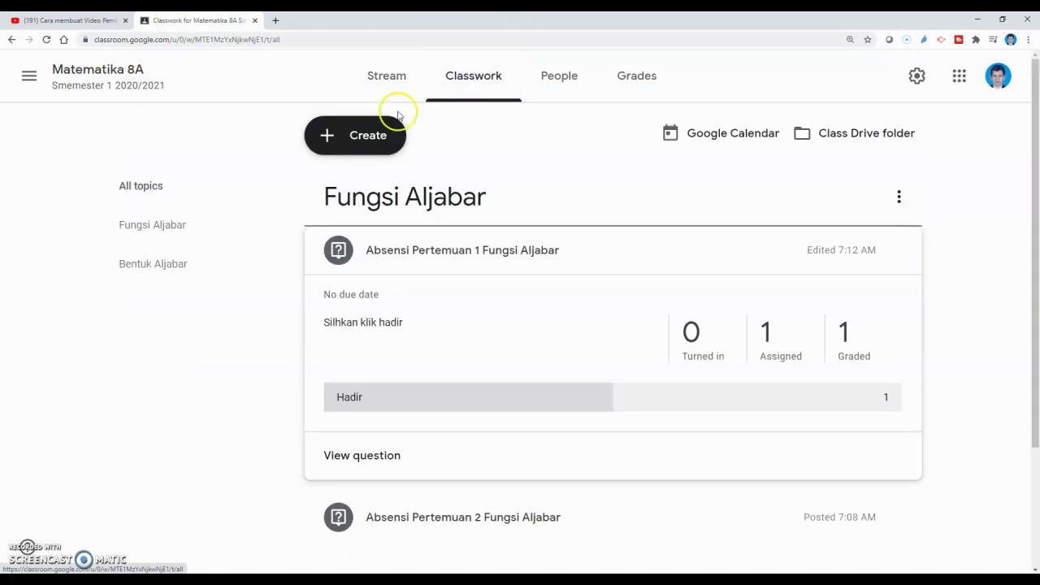
pyautogui.click(353, 138)
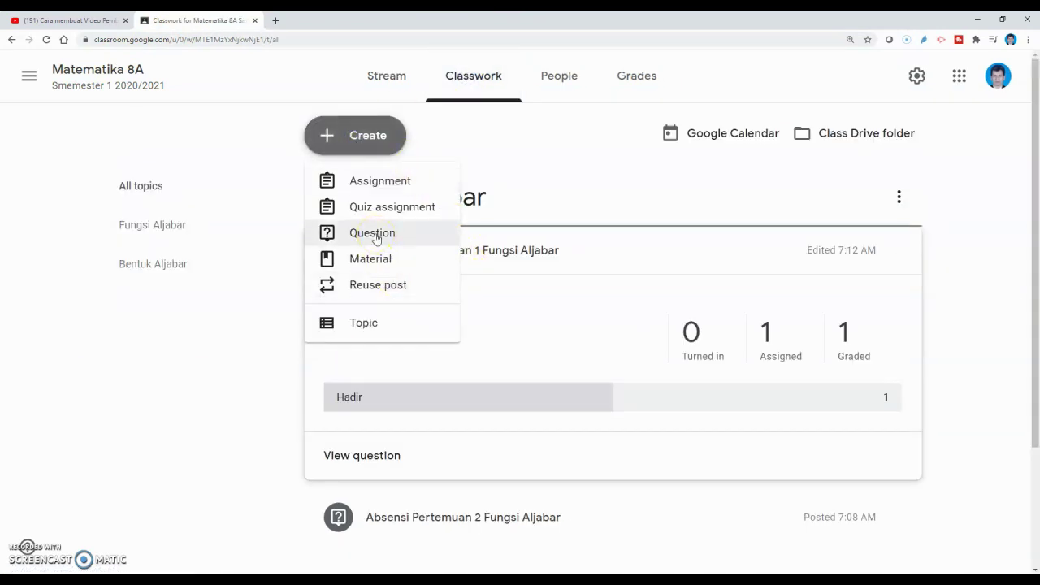
pyautogui.click(534, 154)
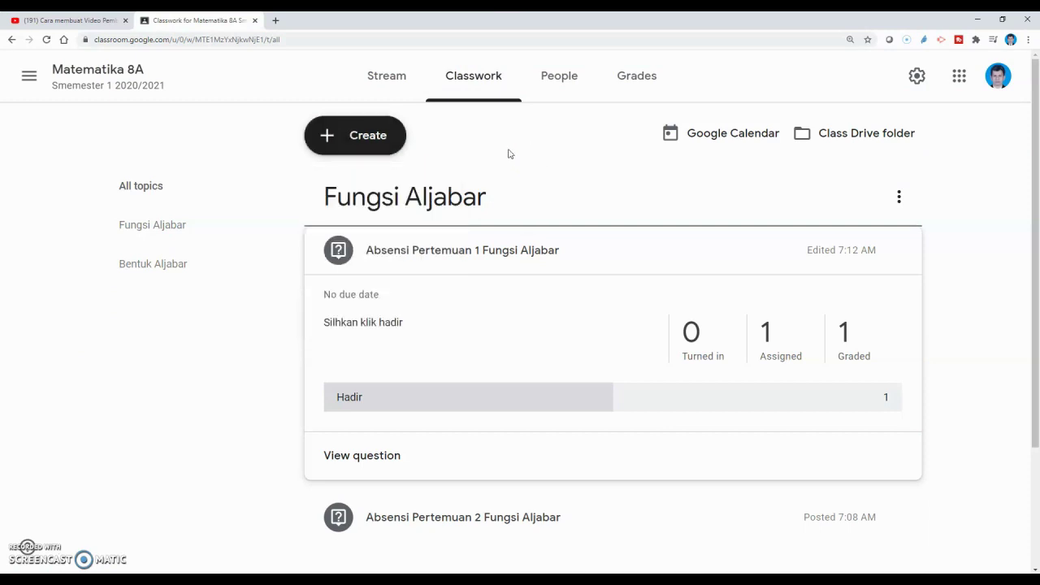
pyautogui.click(505, 149)
pyautogui.click(210, 340)
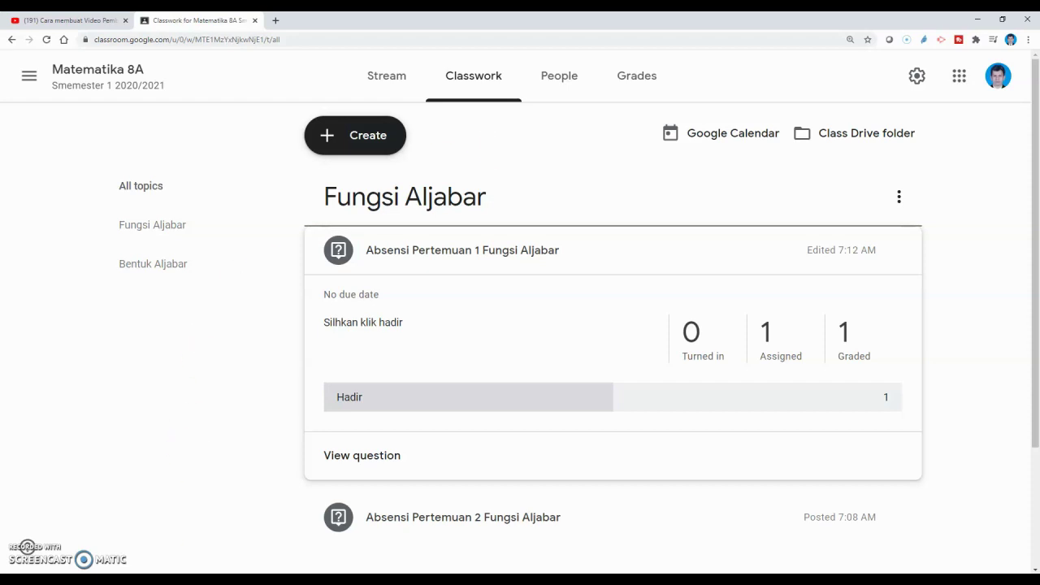